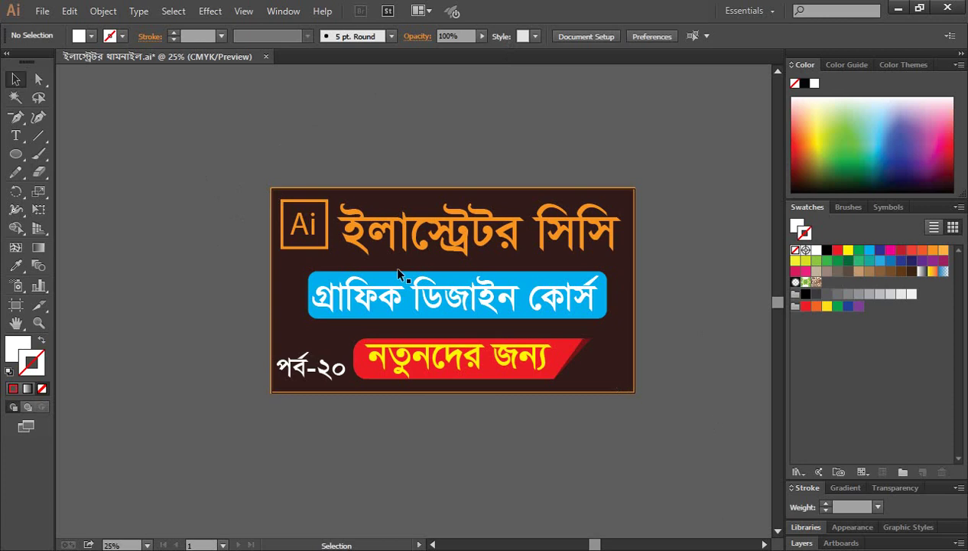
Marquee-select all the Bengali course-banner artwork on the artboard.
{"action": "left_click_drag", "start_coordinate": [235, 155], "coordinate": [611, 440]}
Delete the selected artwork and zoom the blank artboard from 25% to 50%.
{"action": "key", "text": "Delete"}
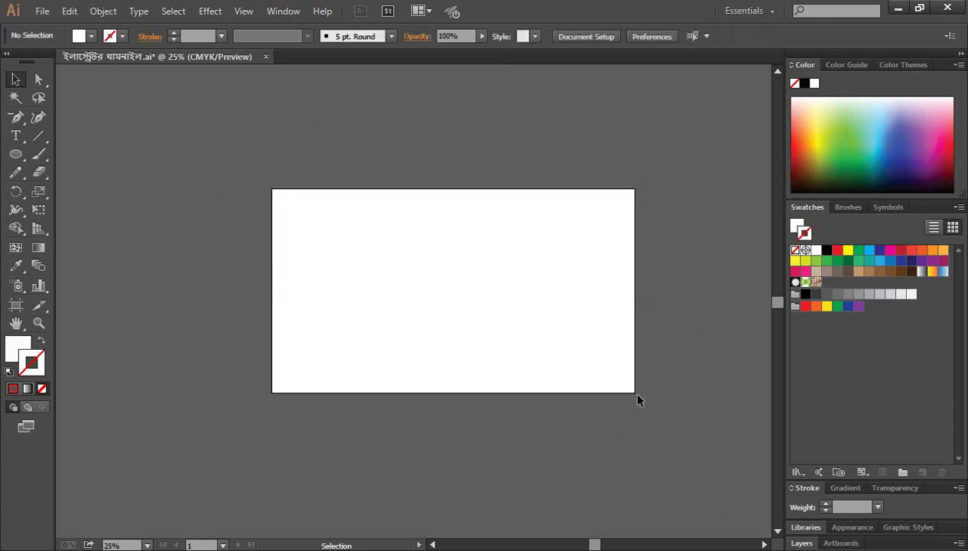
{"action": "left_click", "coordinate": [451, 293], "text": "ctrl"}
{"action": "left_click", "coordinate": [415, 292], "text": "ctrl"}
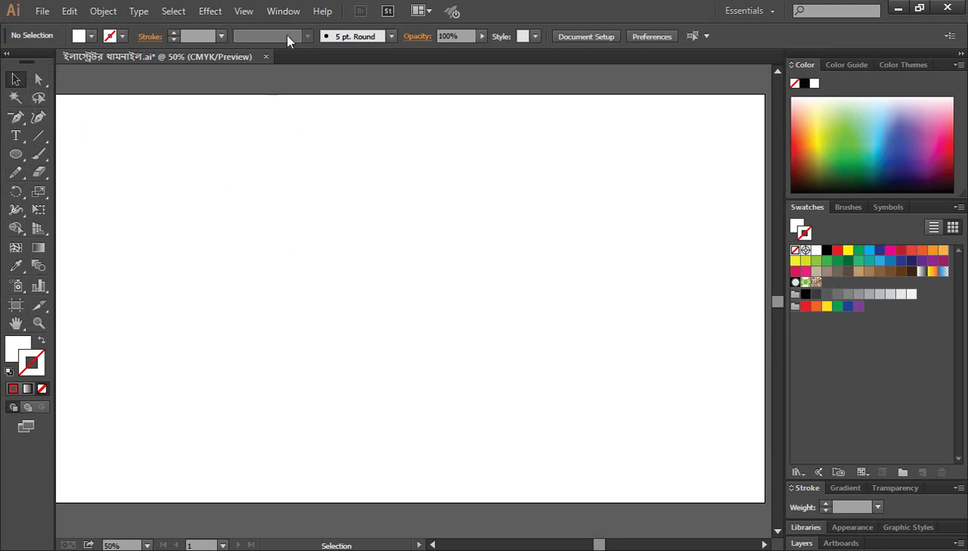
{"action": "left_click", "coordinate": [288, 11]}
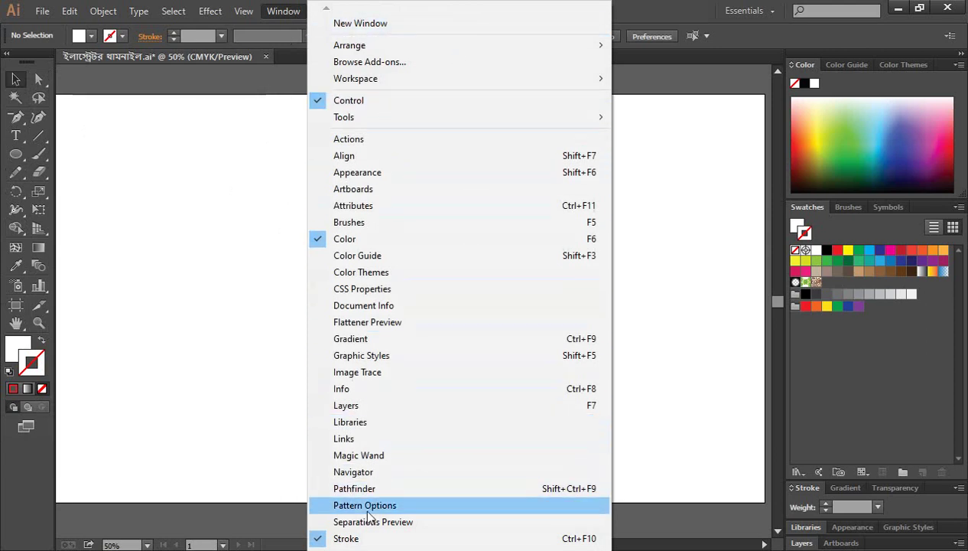
Switch the docked swatch group from Swatches to Brushes, then to Symbols.
{"action": "left_click", "coordinate": [254, 366]}
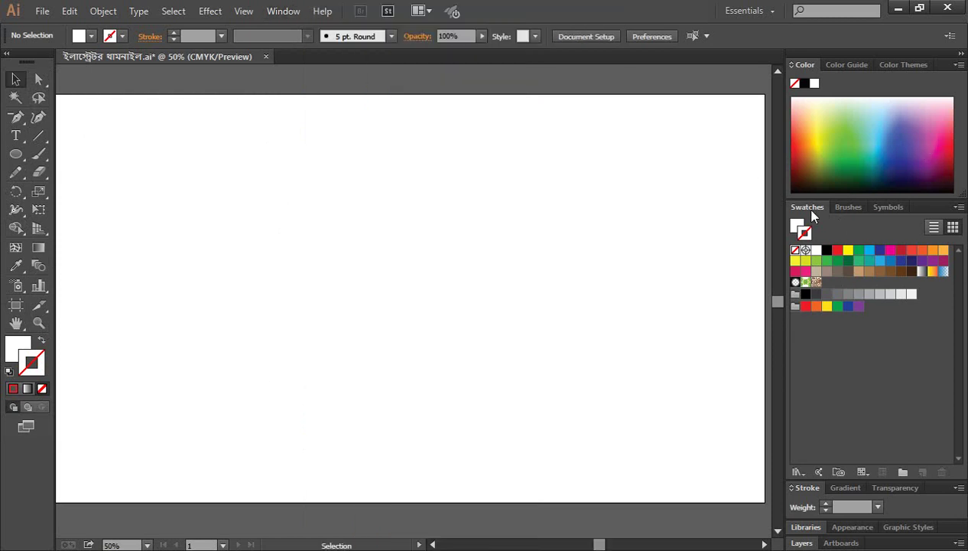
{"action": "left_click", "coordinate": [848, 207]}
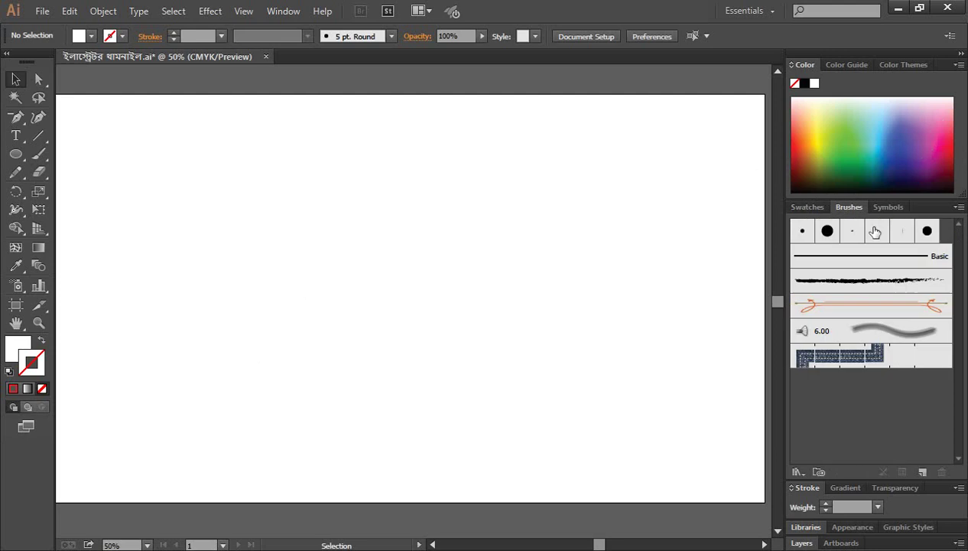
{"action": "left_click", "coordinate": [889, 207]}
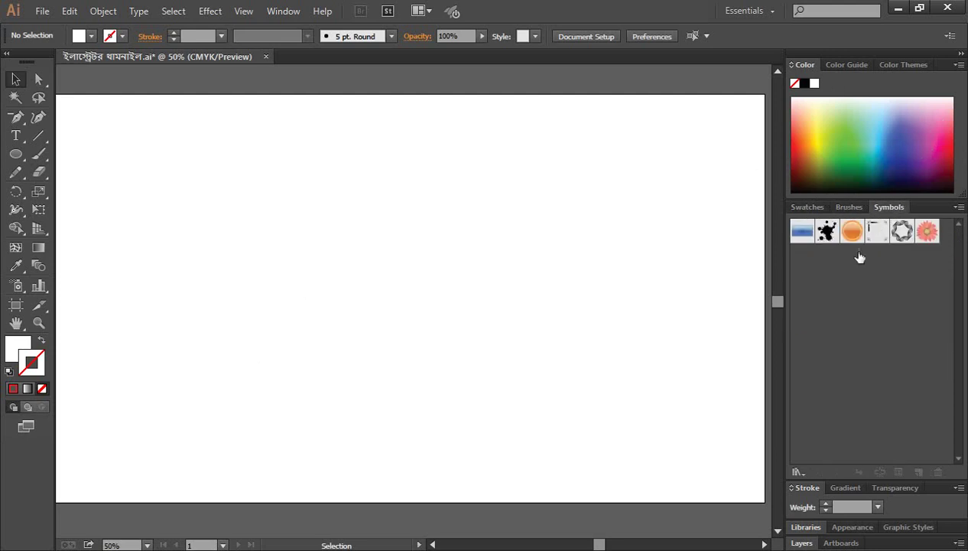
{"action": "left_click", "coordinate": [294, 13]}
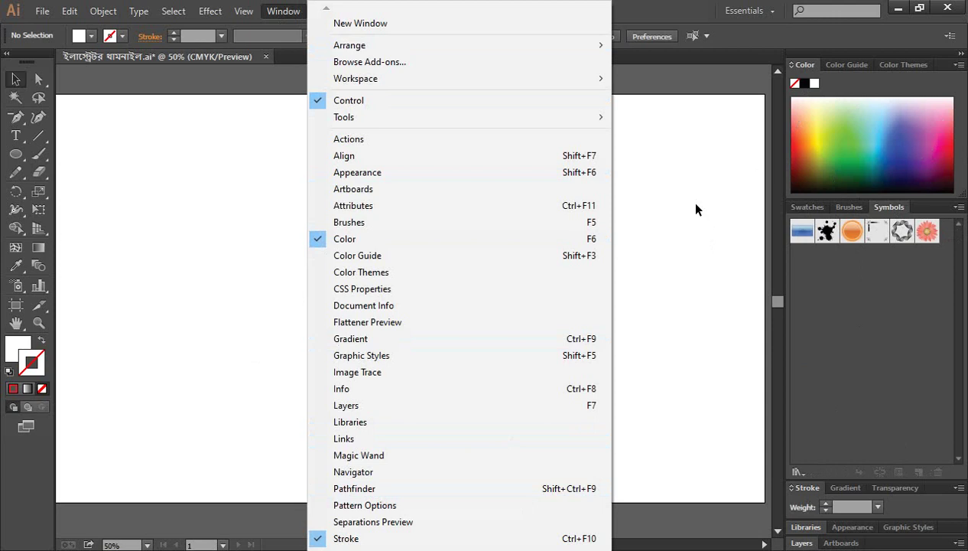
{"action": "left_click", "coordinate": [696, 208]}
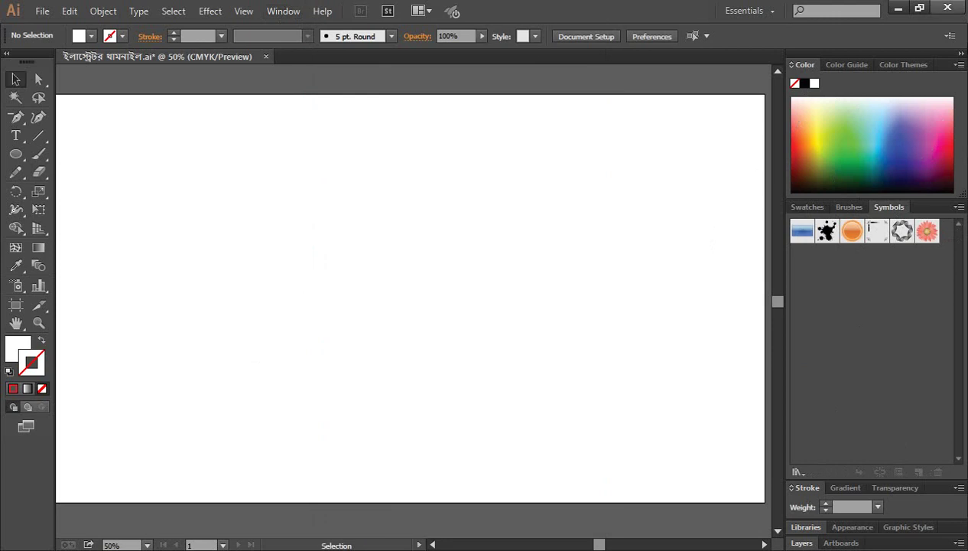
Tear off and close the Color, Swatches/Brushes/Symbols and Stroke/Gradient/Transparency panel groups.
{"action": "left_click_drag", "start_coordinate": [941, 66], "coordinate": [686, 103]}
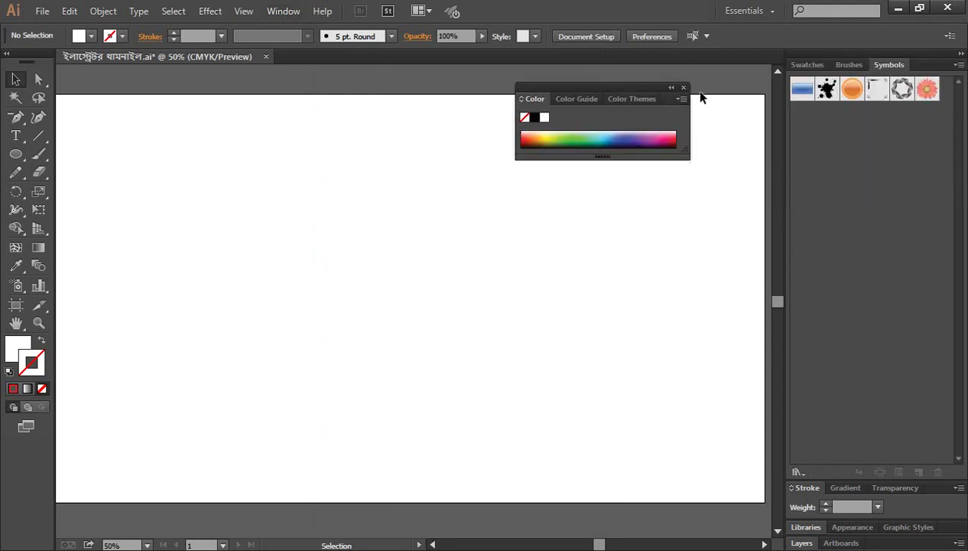
{"action": "left_click", "coordinate": [683, 87]}
{"action": "left_click_drag", "start_coordinate": [944, 65], "coordinate": [689, 130]}
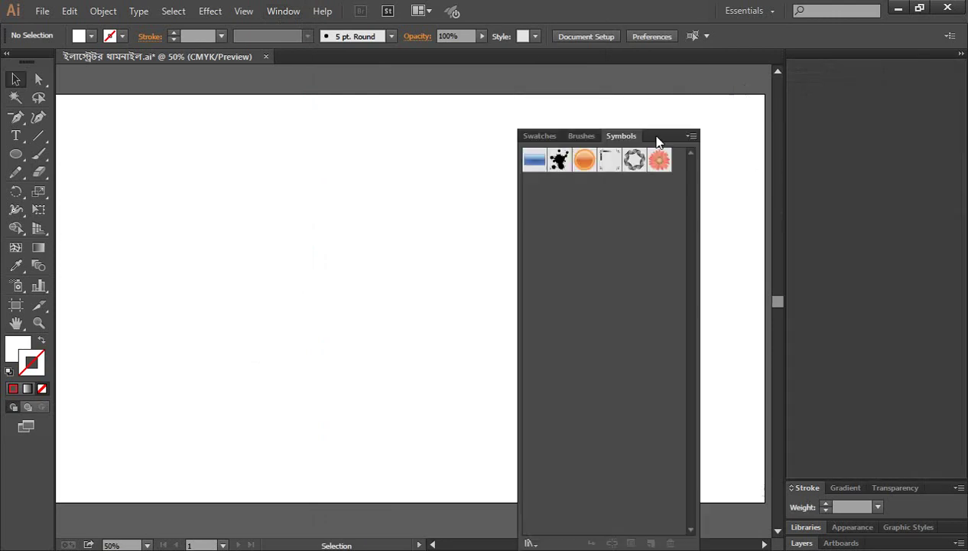
{"action": "left_click", "coordinate": [677, 124]}
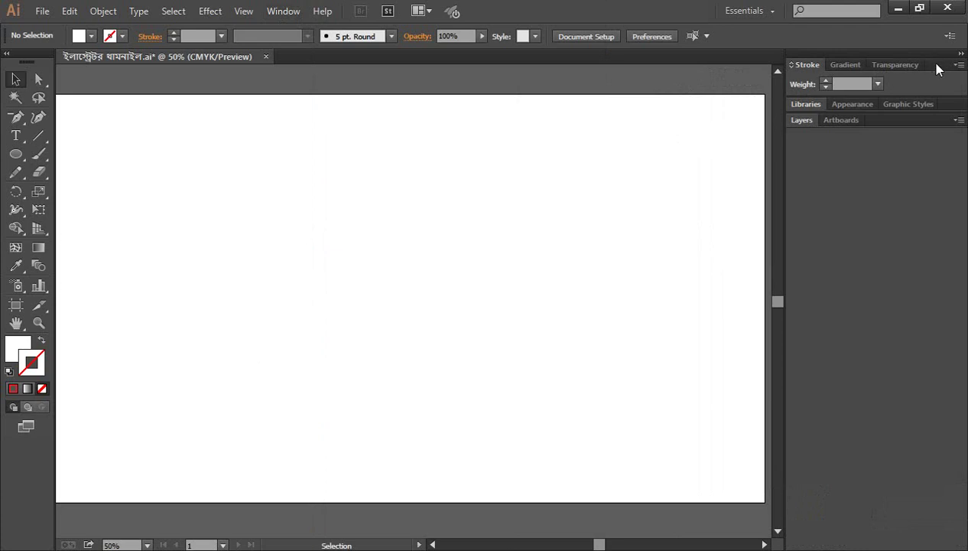
{"action": "left_click_drag", "start_coordinate": [938, 69], "coordinate": [673, 111]}
{"action": "left_click", "coordinate": [677, 103]}
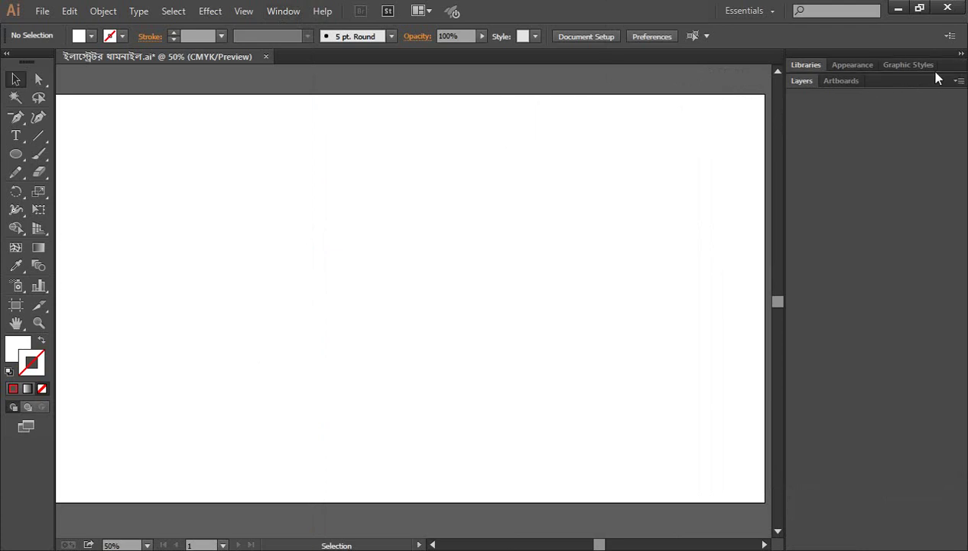
Tear off and close the Libraries group and the Layers panel, emptying the dock.
{"action": "left_click_drag", "start_coordinate": [951, 67], "coordinate": [757, 98]}
{"action": "left_click", "coordinate": [744, 93]}
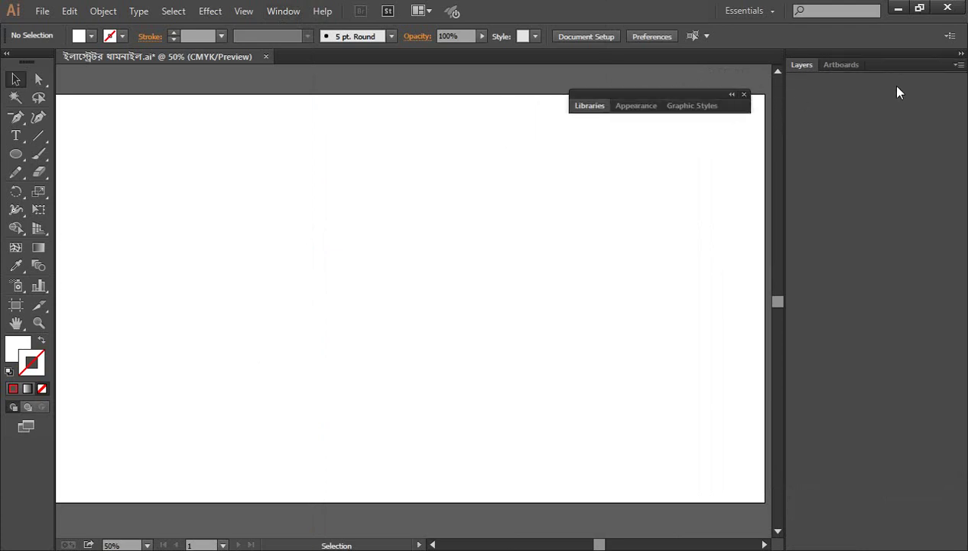
{"action": "left_click_drag", "start_coordinate": [908, 69], "coordinate": [683, 118]}
{"action": "left_click", "coordinate": [672, 109]}
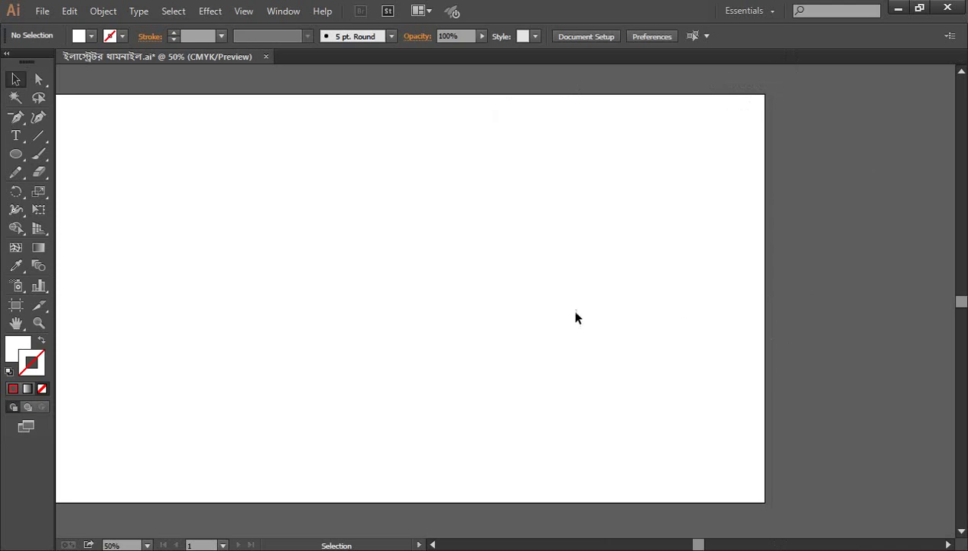
{"action": "key", "text": "space"}
{"action": "left_click_drag", "start_coordinate": [480, 337], "coordinate": [534, 333]}
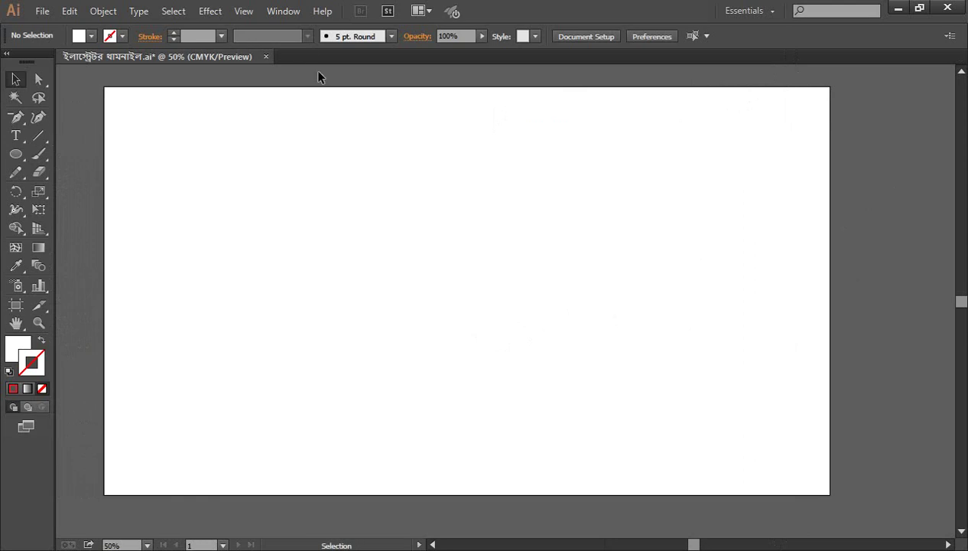
Restore the default panel layout with Window > Workspace > Reset Essentials.
{"action": "left_click", "coordinate": [284, 11]}
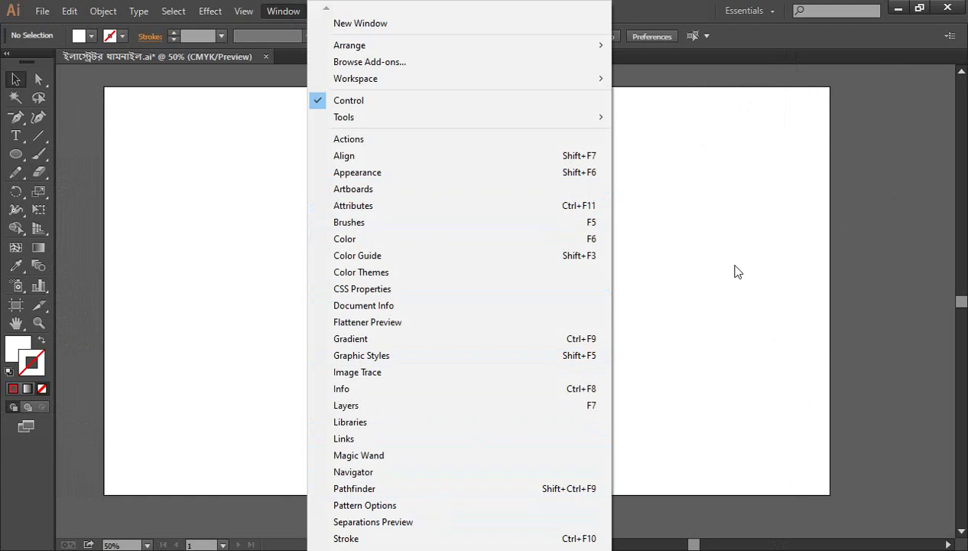
{"action": "left_click", "coordinate": [711, 257]}
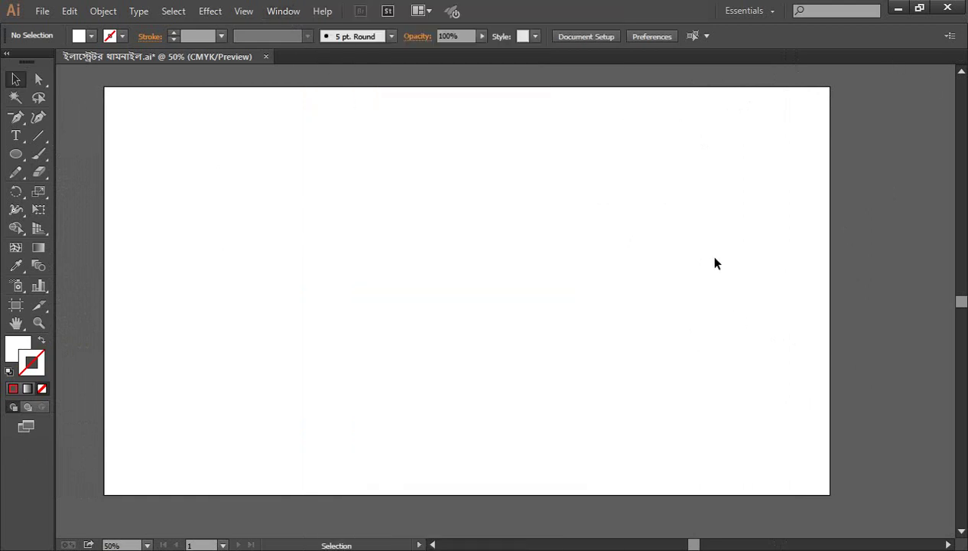
{"action": "left_click", "coordinate": [283, 14]}
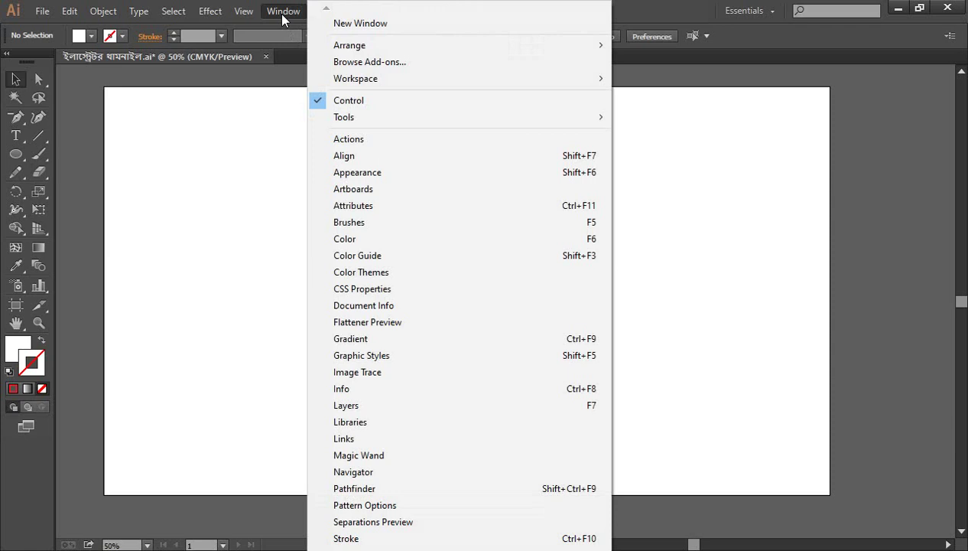
{"action": "left_click", "coordinate": [172, 11]}
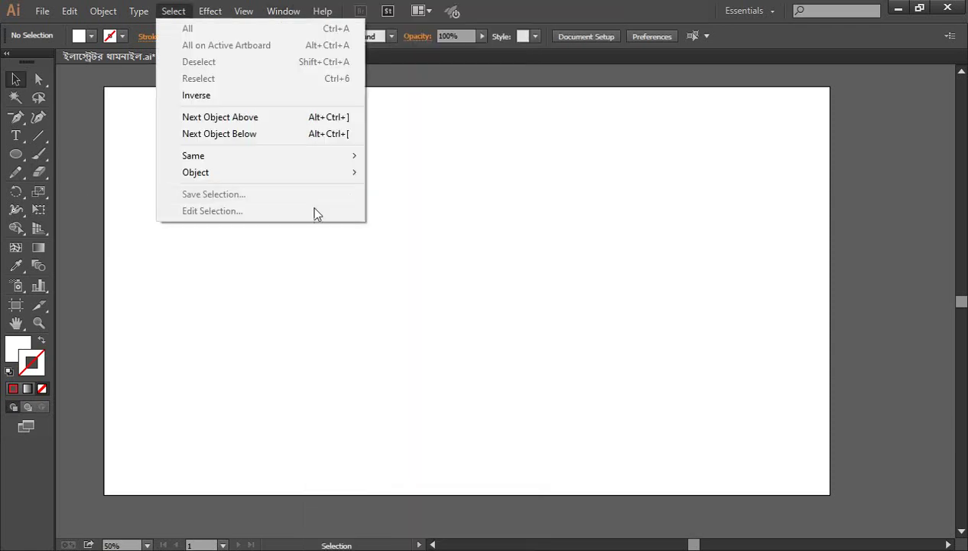
{"action": "left_click", "coordinate": [282, 10]}
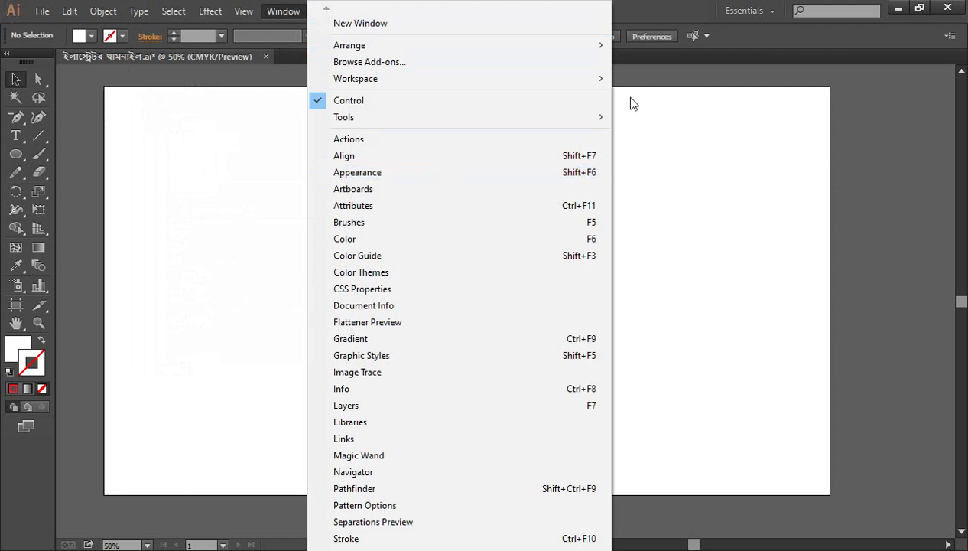
{"action": "mouse_move", "coordinate": [448, 81]}
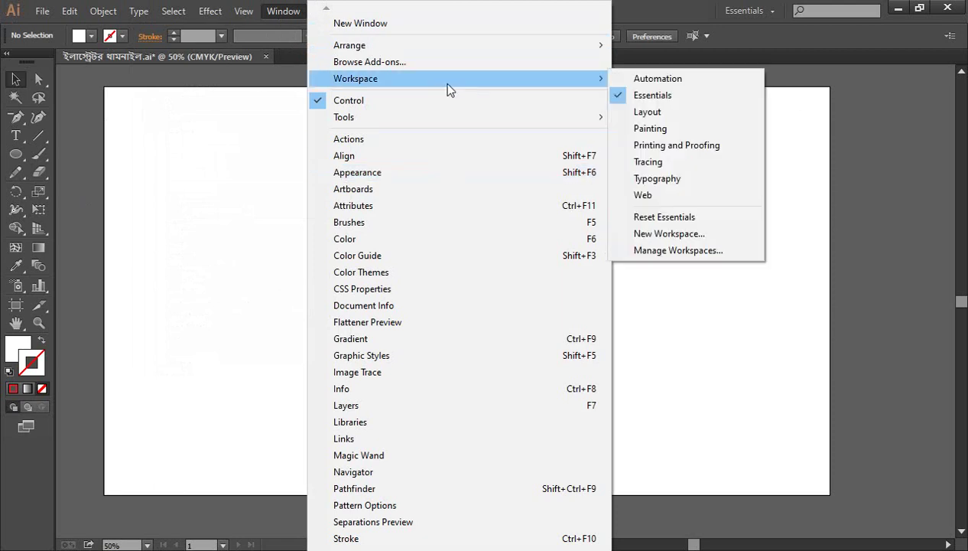
{"action": "left_click", "coordinate": [251, 128]}
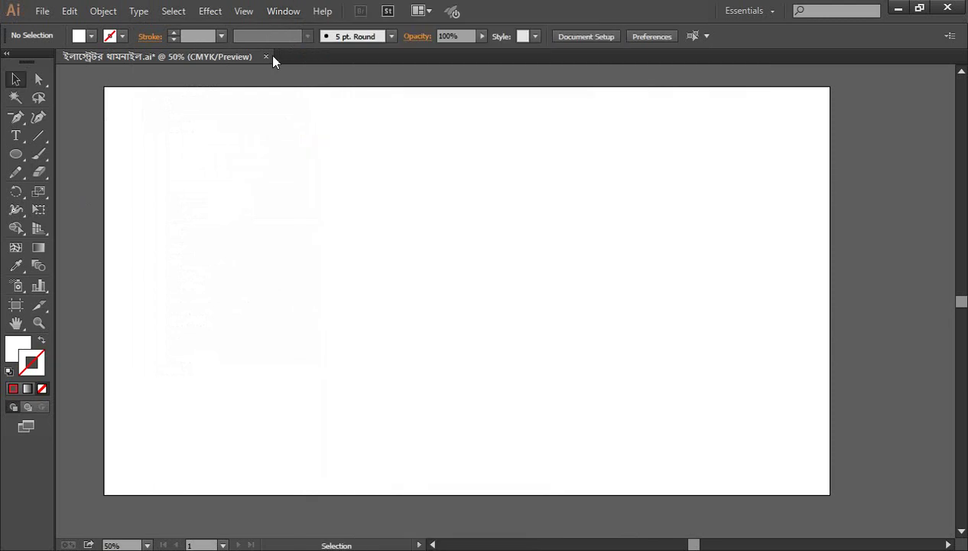
{"action": "left_click", "coordinate": [285, 11]}
{"action": "mouse_move", "coordinate": [356, 78]}
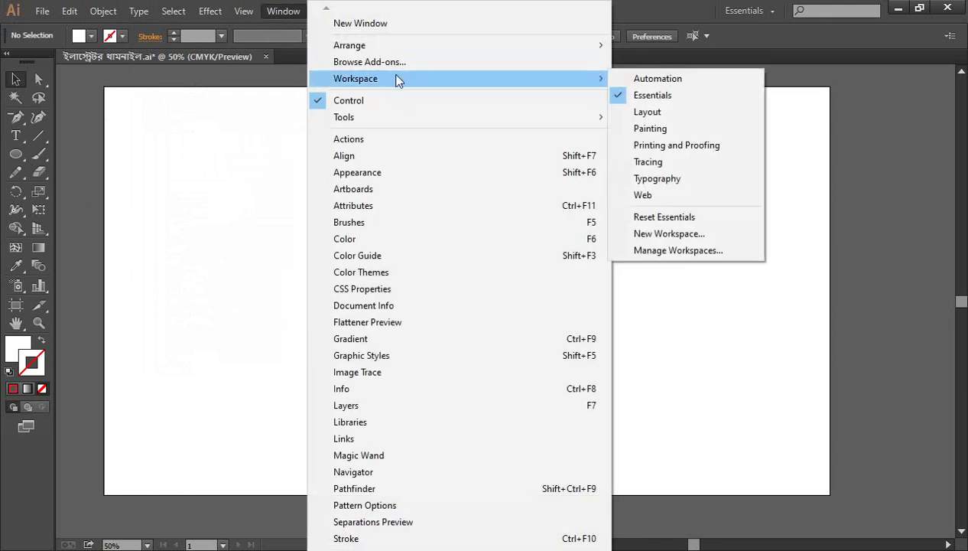
{"action": "left_click", "coordinate": [667, 222]}
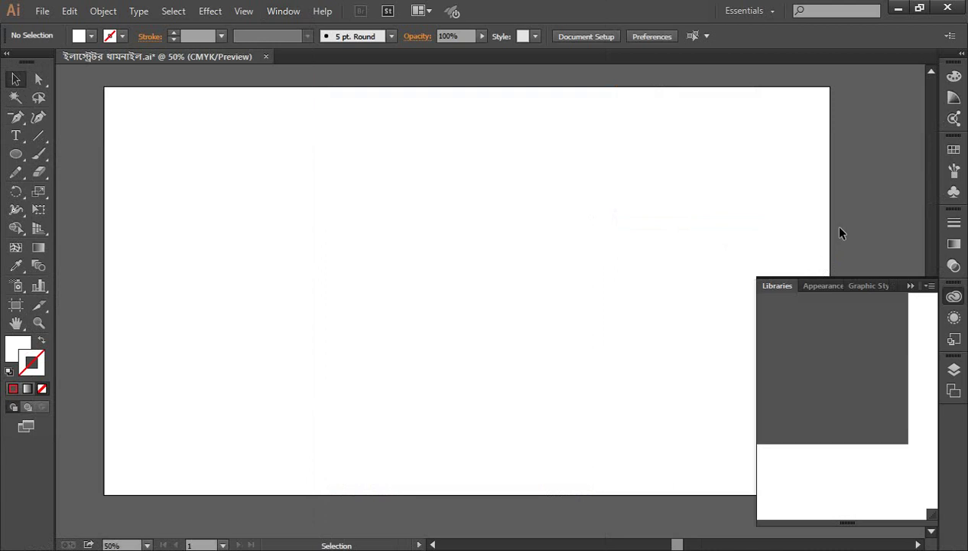
Collapse the floating Libraries group, expand the dock and bring Swatches to the front.
{"action": "left_click", "coordinate": [911, 285]}
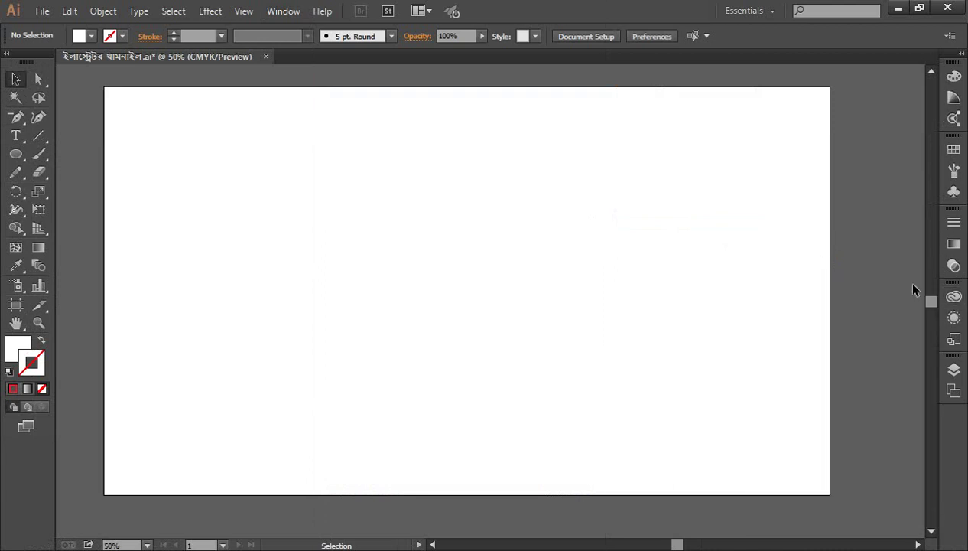
{"action": "left_click", "coordinate": [951, 51]}
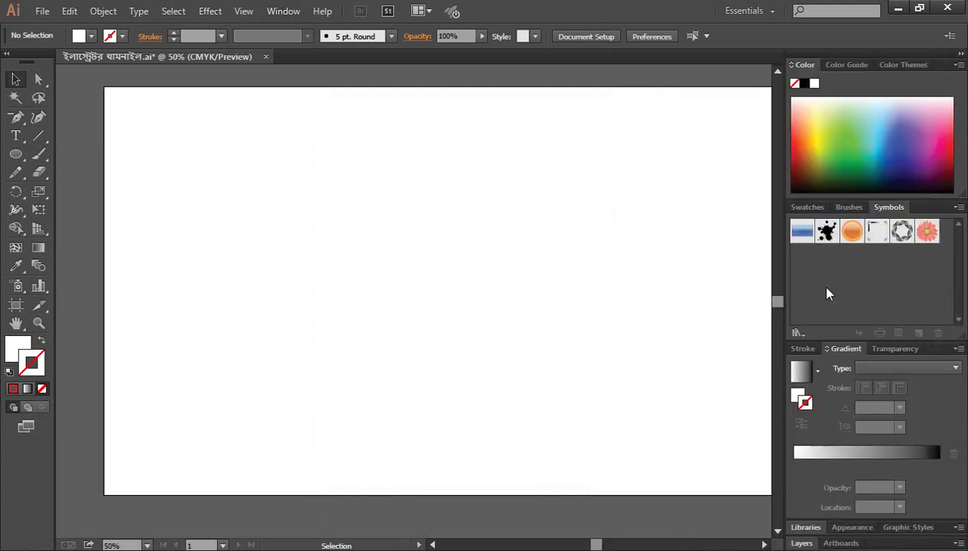
{"action": "left_click", "coordinate": [808, 206]}
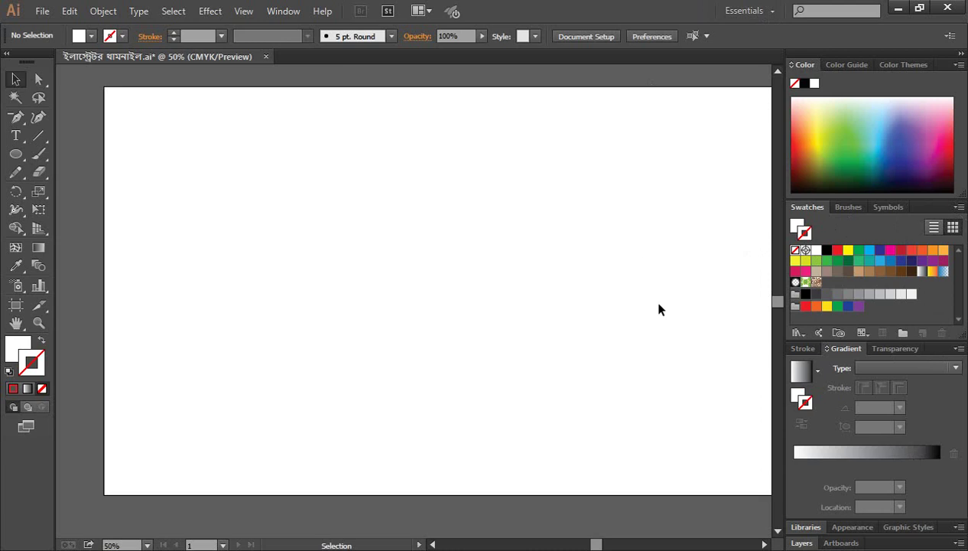
Show the Stroke panel with its Weight setting from the Window menu.
{"action": "left_click", "coordinate": [281, 13]}
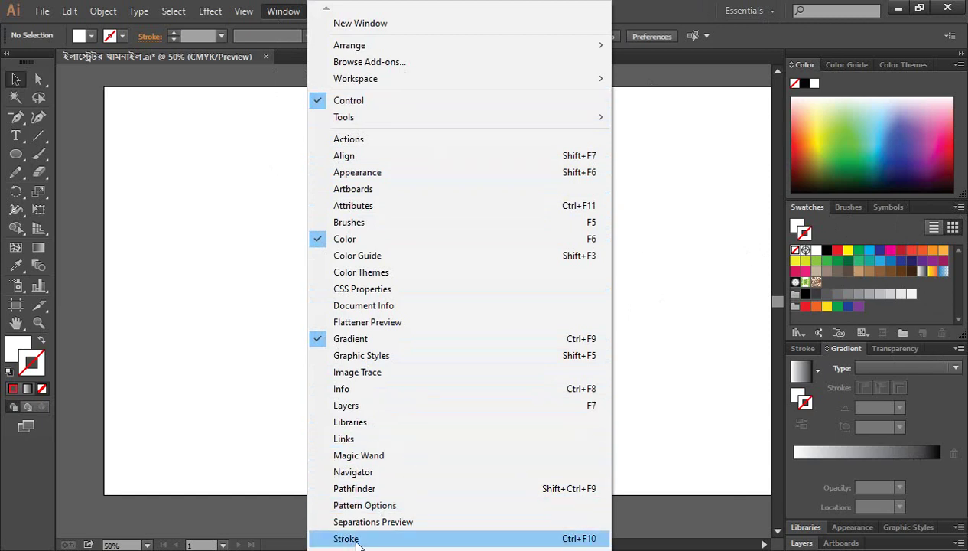
{"action": "left_click", "coordinate": [346, 538]}
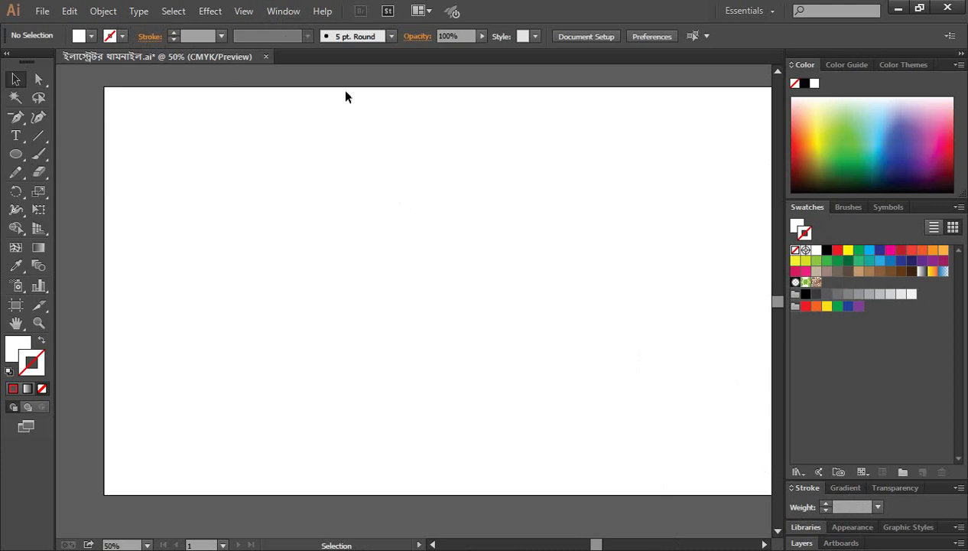
Toggle the Color panel off and back on from the Window menu.
{"action": "left_click", "coordinate": [276, 16]}
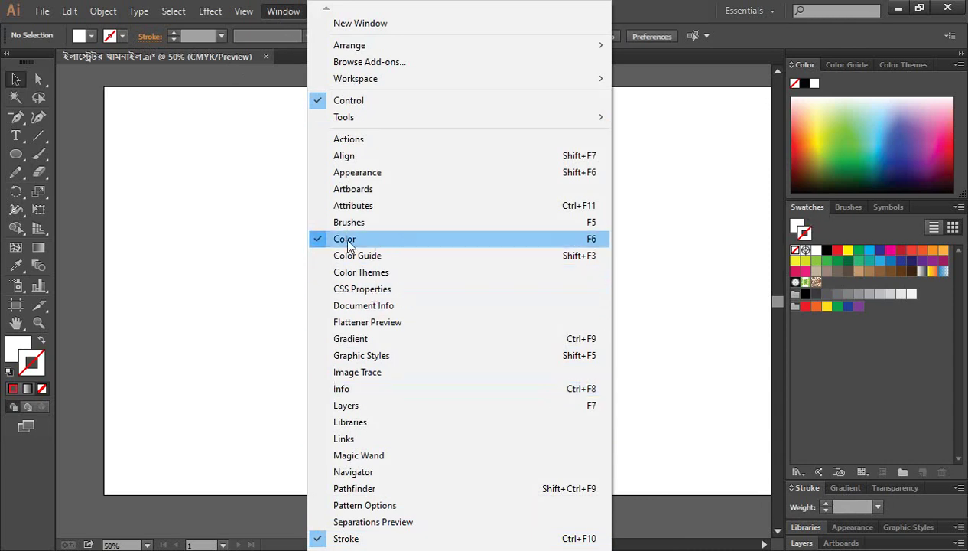
{"action": "left_click", "coordinate": [319, 243]}
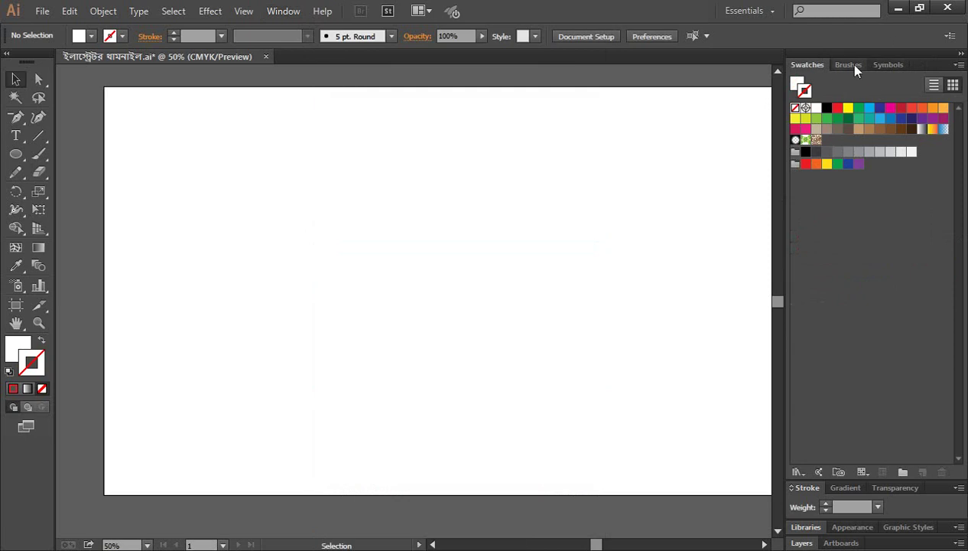
{"action": "left_click", "coordinate": [279, 13]}
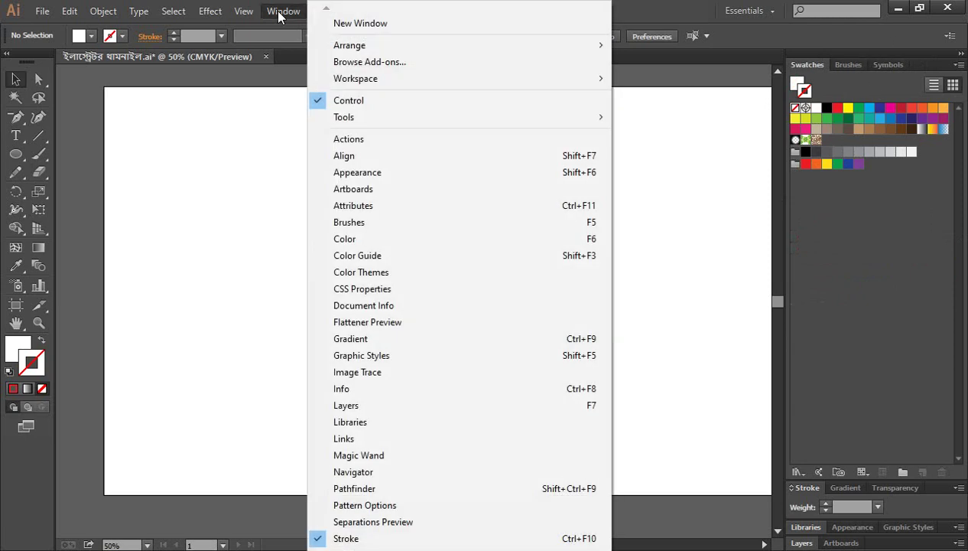
{"action": "left_click", "coordinate": [341, 242]}
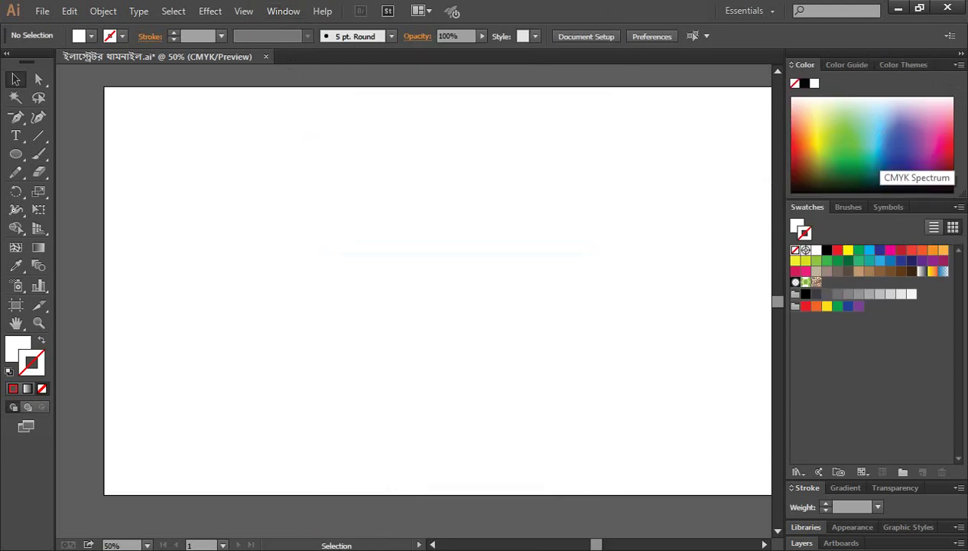
{"action": "left_click", "coordinate": [283, 12]}
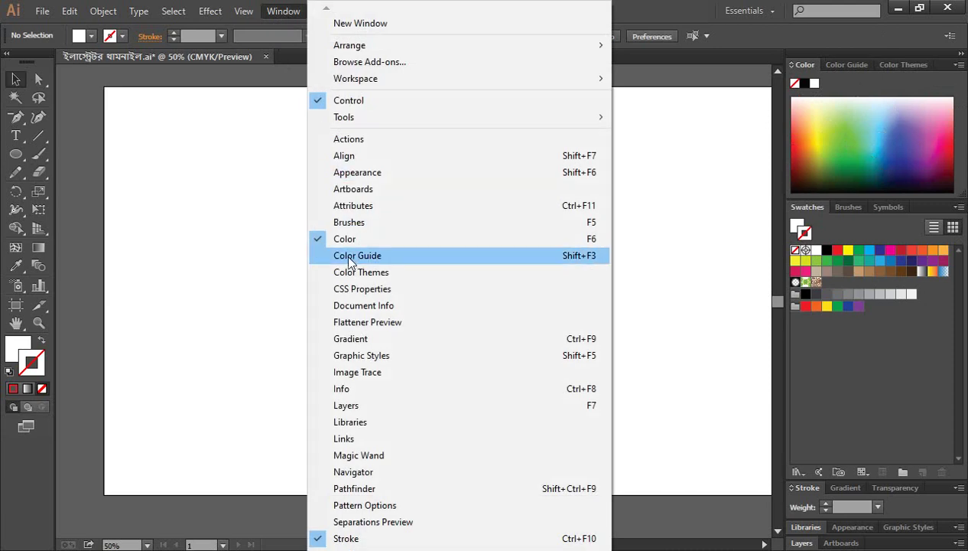
Bring up Color Guide, then Color Themes, then return to the Color panel.
{"action": "left_click", "coordinate": [366, 258]}
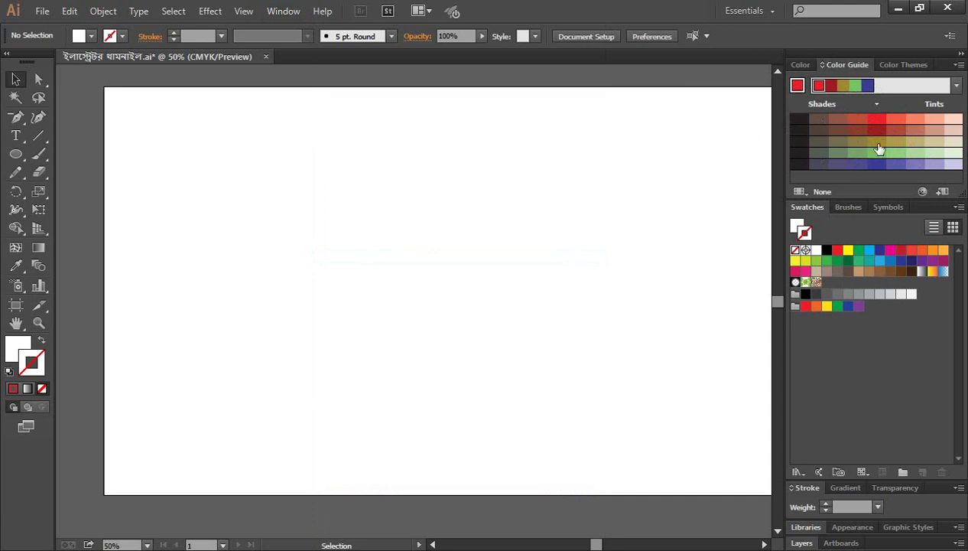
{"action": "left_click", "coordinate": [283, 14]}
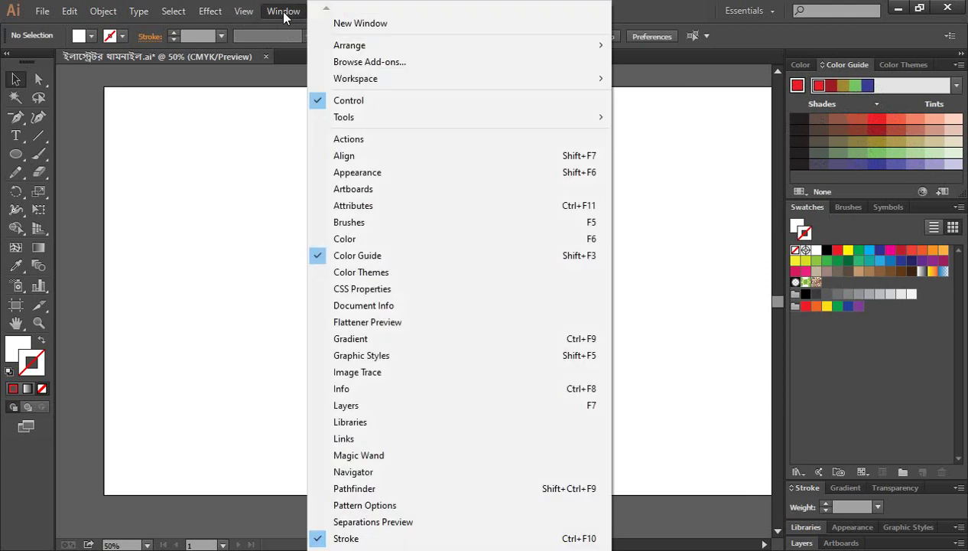
{"action": "left_click", "coordinate": [373, 274]}
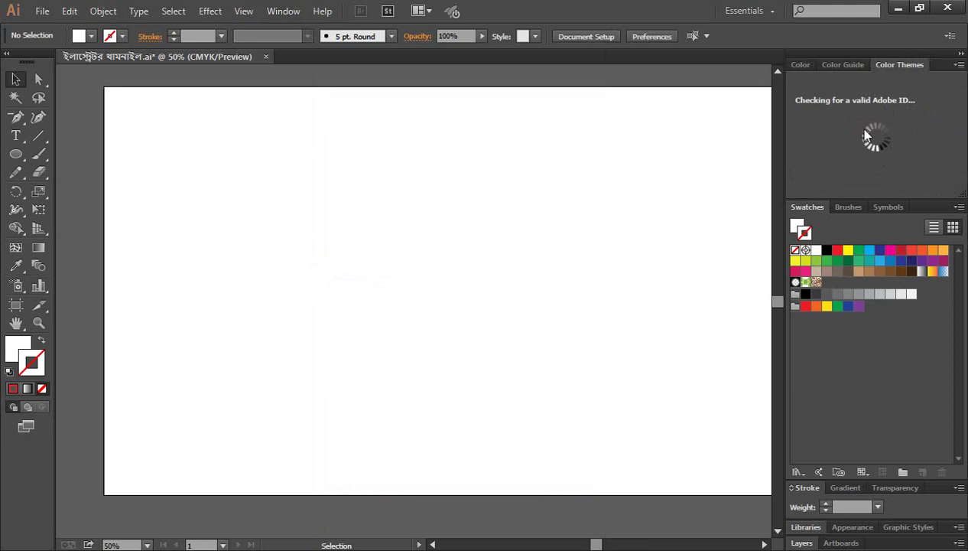
{"action": "left_click", "coordinate": [276, 15]}
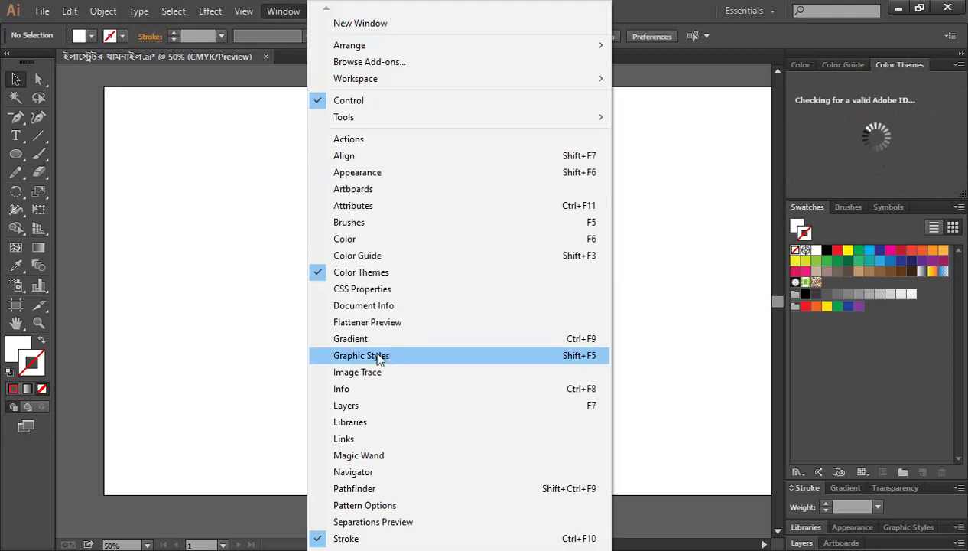
{"action": "left_click", "coordinate": [336, 240]}
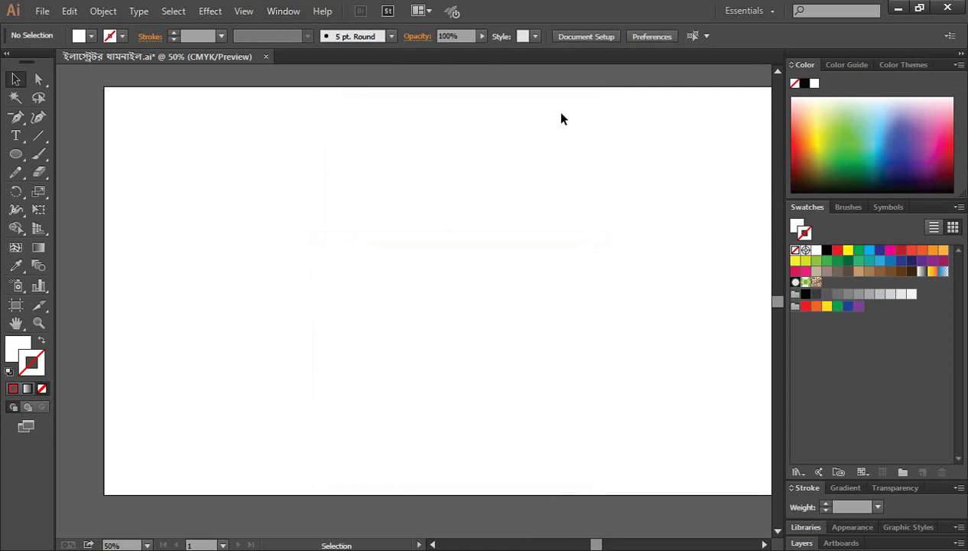
{"action": "left_click", "coordinate": [273, 12]}
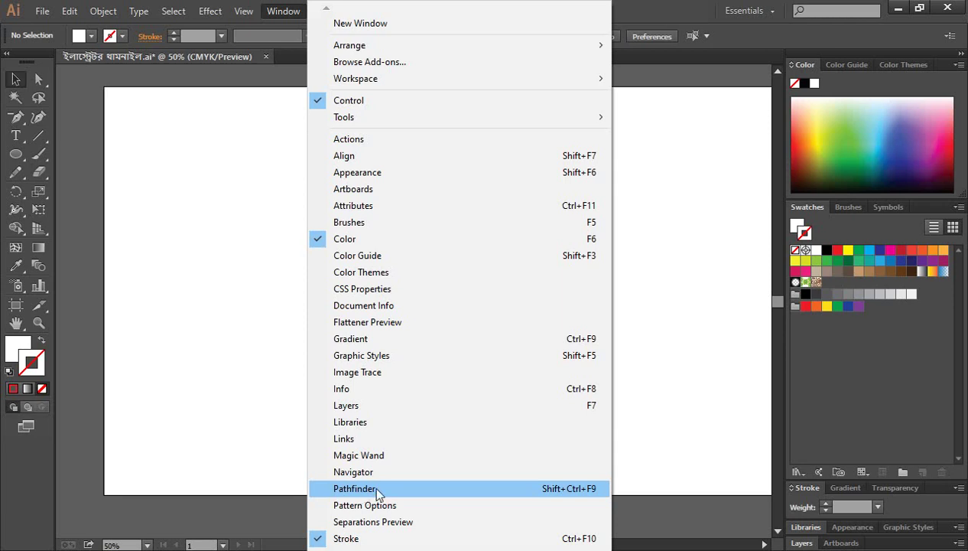
{"action": "left_click", "coordinate": [376, 490]}
{"action": "left_click_drag", "start_coordinate": [646, 85], "coordinate": [666, 132]}
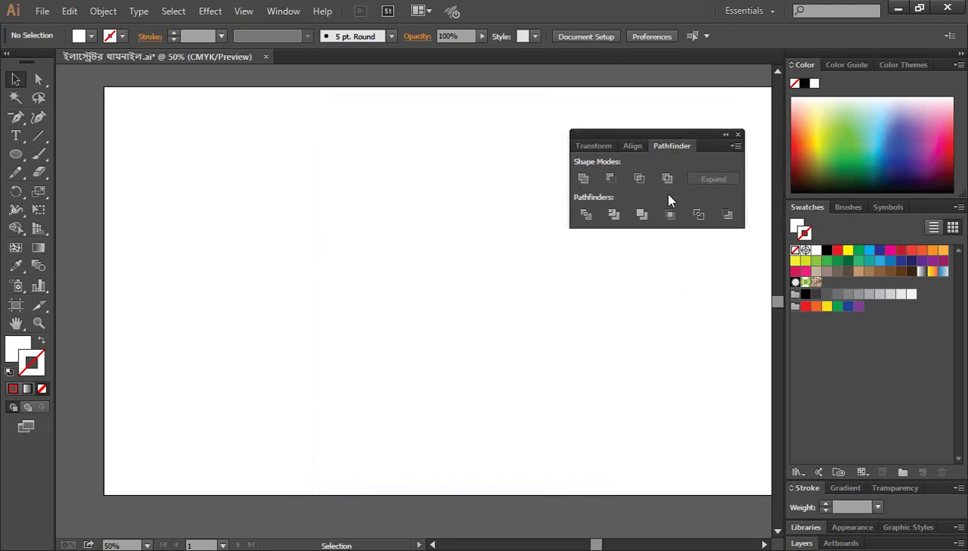
{"action": "left_click", "coordinate": [633, 146]}
{"action": "left_click", "coordinate": [593, 145]}
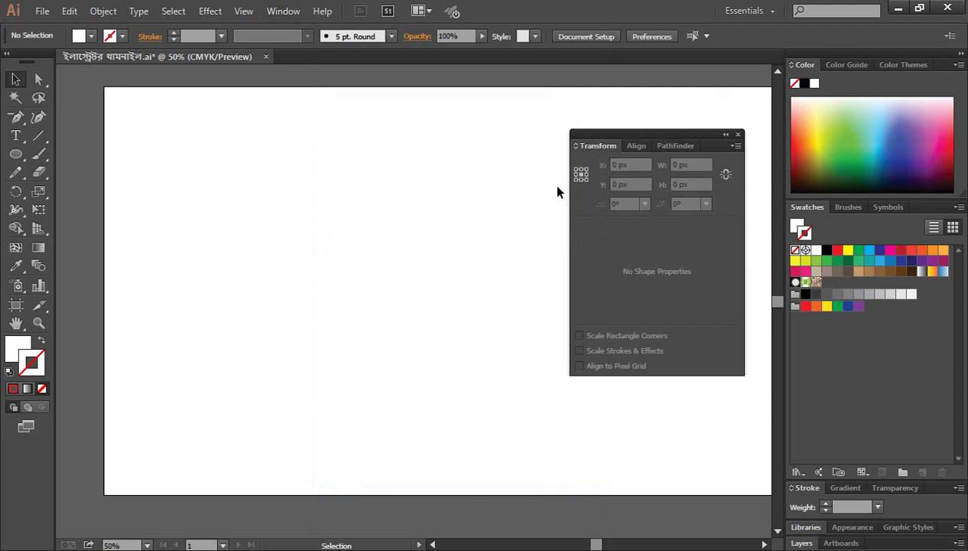
{"action": "left_click", "coordinate": [637, 146]}
{"action": "left_click", "coordinate": [671, 146]}
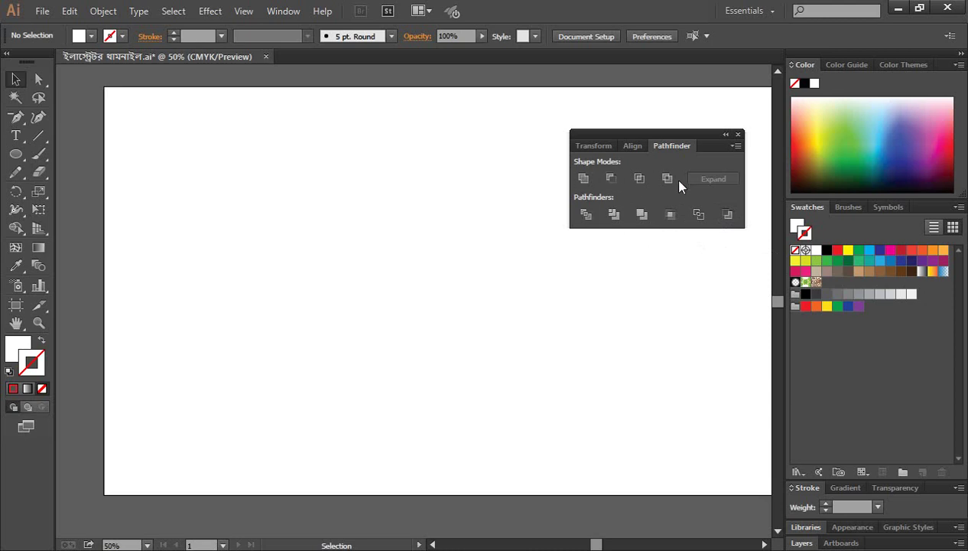
{"action": "left_click", "coordinate": [583, 178]}
{"action": "left_click", "coordinate": [667, 177]}
{"action": "left_click", "coordinate": [738, 134]}
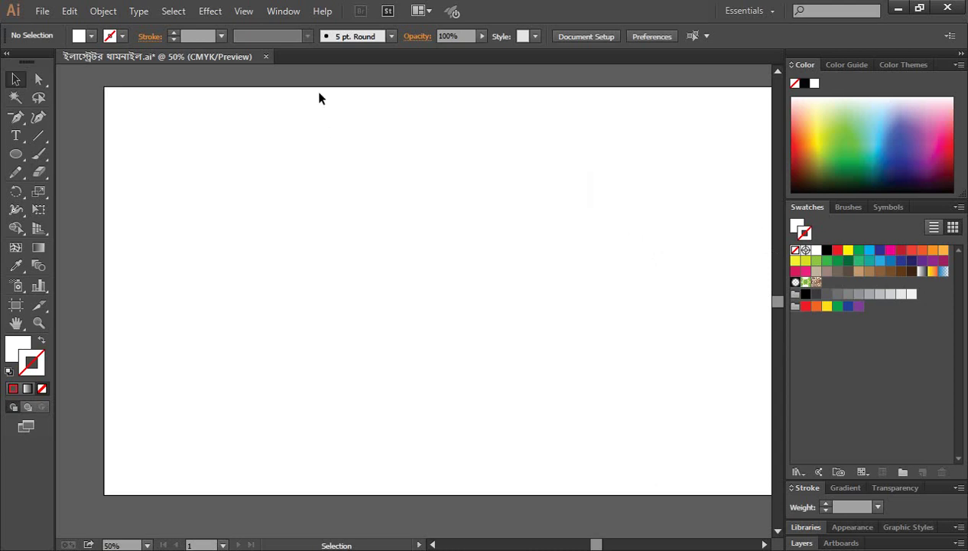
{"action": "left_click", "coordinate": [285, 12]}
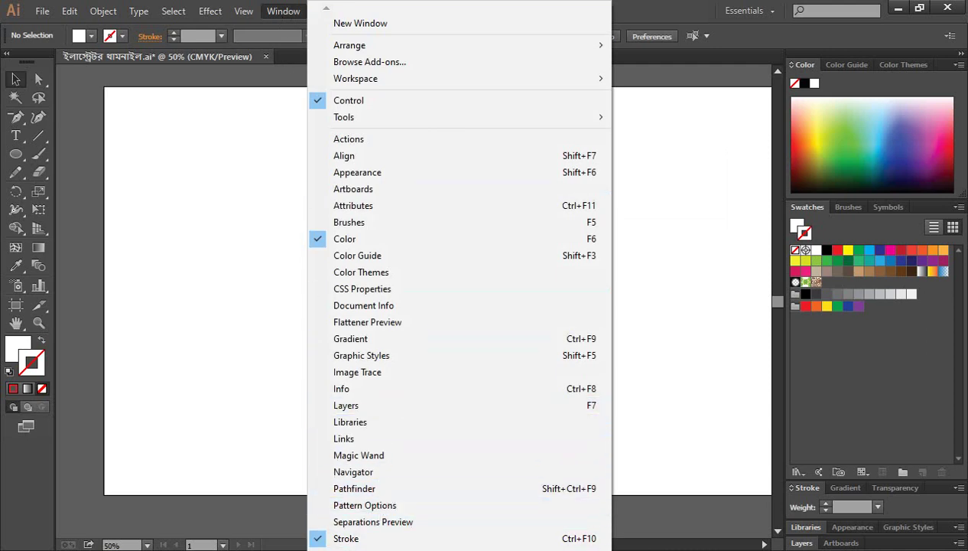
{"action": "scroll", "coordinate": [459, 275], "scroll_direction": "down", "scroll_amount": 1}
{"action": "scroll", "coordinate": [459, 275], "scroll_direction": "down", "scroll_amount": 1}
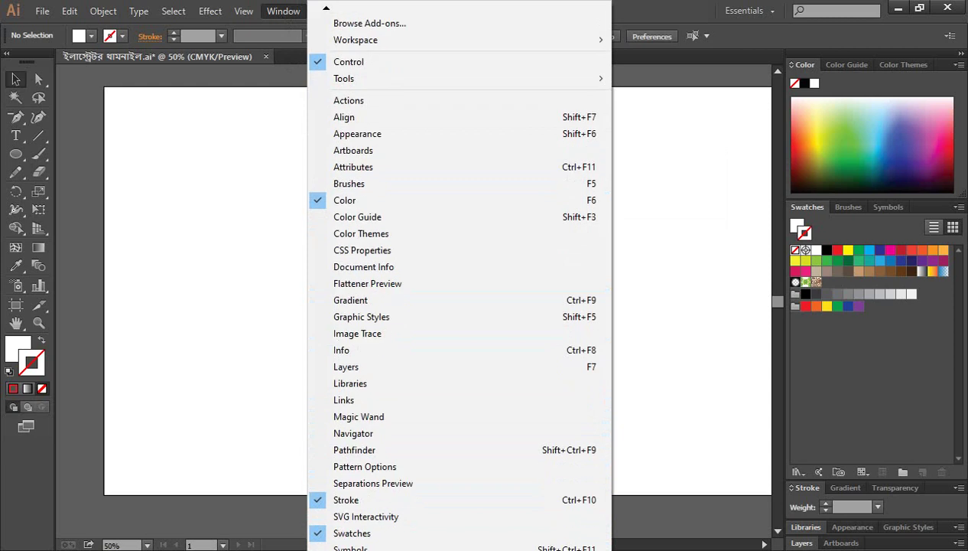
{"action": "scroll", "coordinate": [458, 275], "scroll_direction": "down", "scroll_amount": 1}
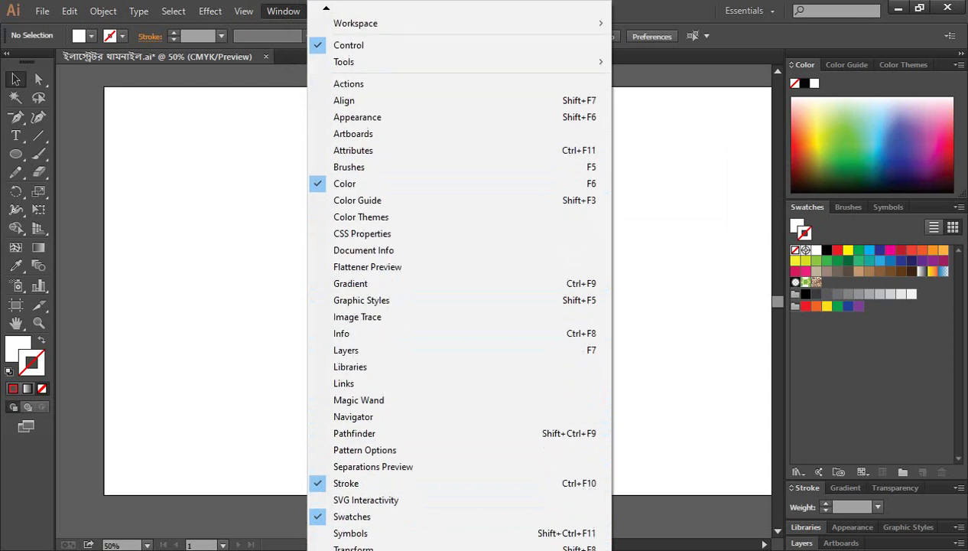
{"action": "scroll", "coordinate": [459, 275], "scroll_direction": "down", "scroll_amount": 1}
{"action": "scroll", "coordinate": [459, 276], "scroll_direction": "down", "scroll_amount": 1}
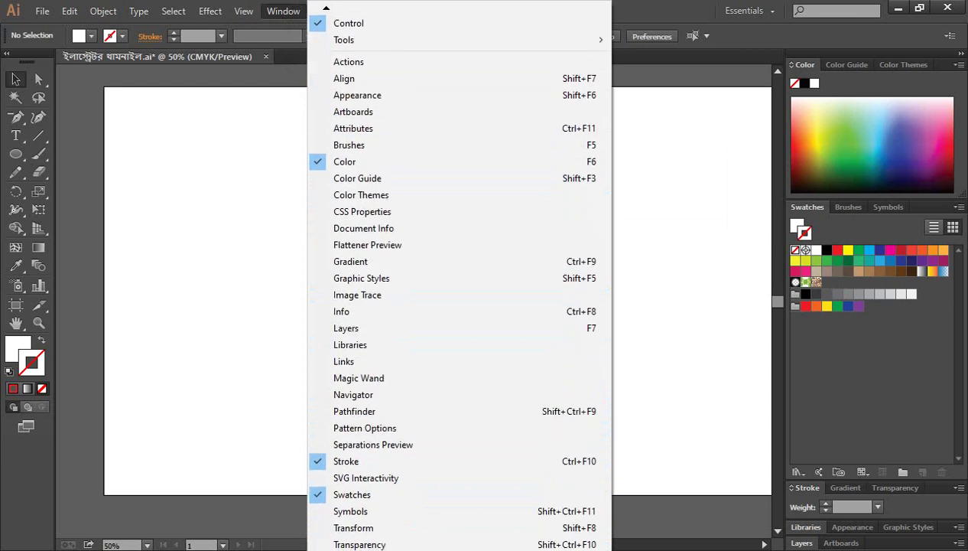
{"action": "scroll", "coordinate": [386, 440], "scroll_direction": "down", "scroll_amount": 5}
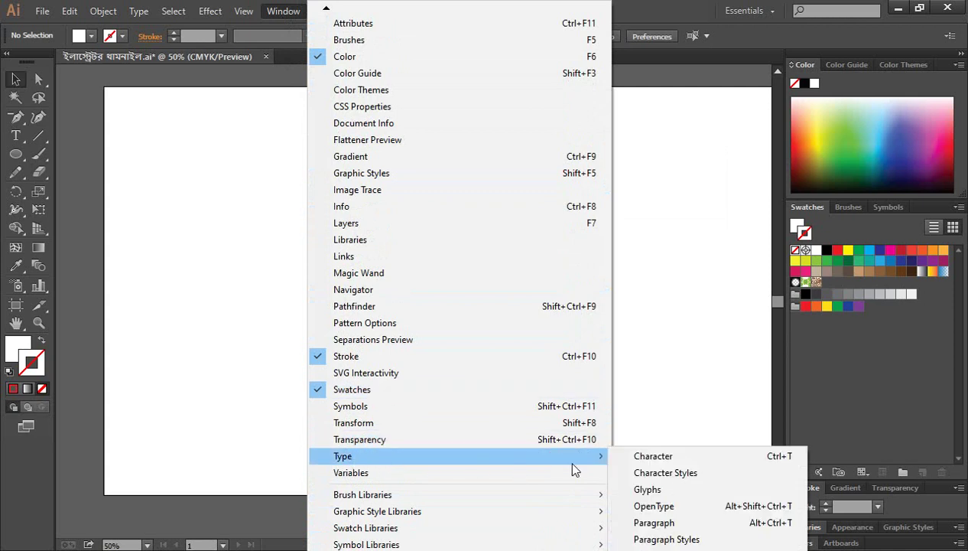
{"action": "mouse_move", "coordinate": [343, 455]}
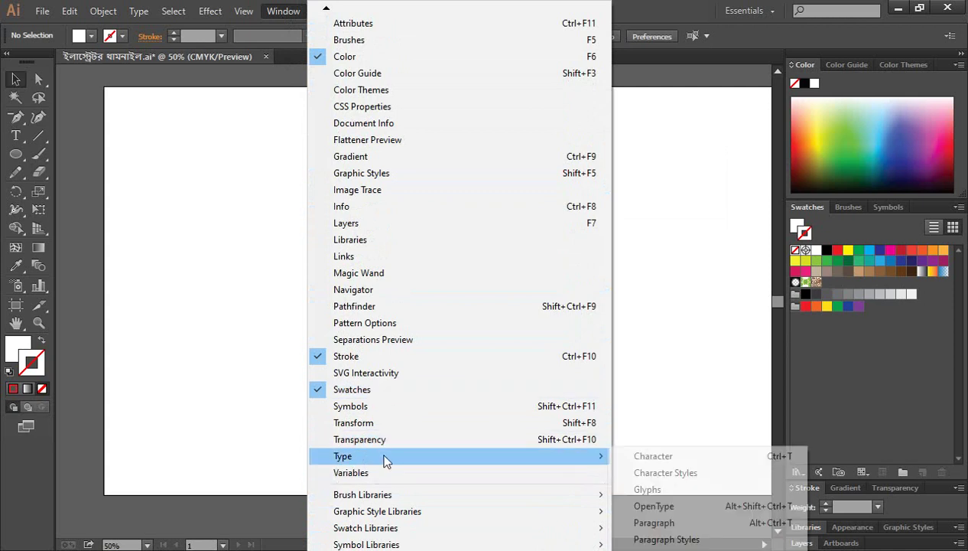
{"action": "left_click", "coordinate": [665, 523]}
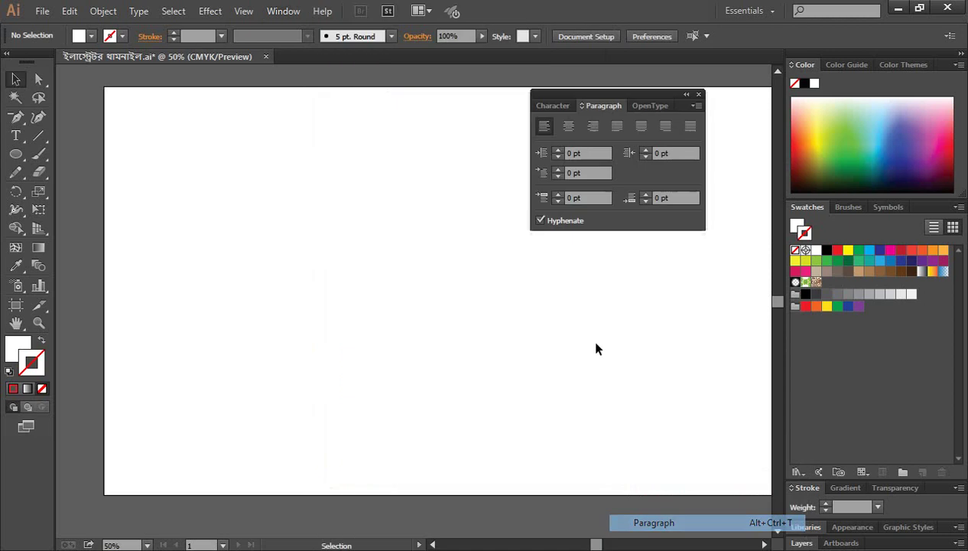
{"action": "left_click_drag", "start_coordinate": [616, 92], "coordinate": [639, 153]}
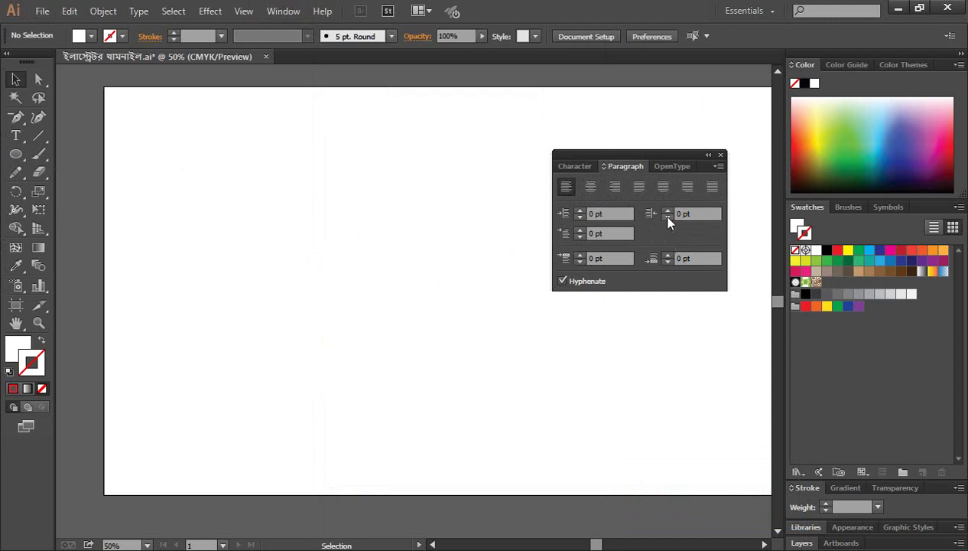
{"action": "left_click", "coordinate": [575, 167]}
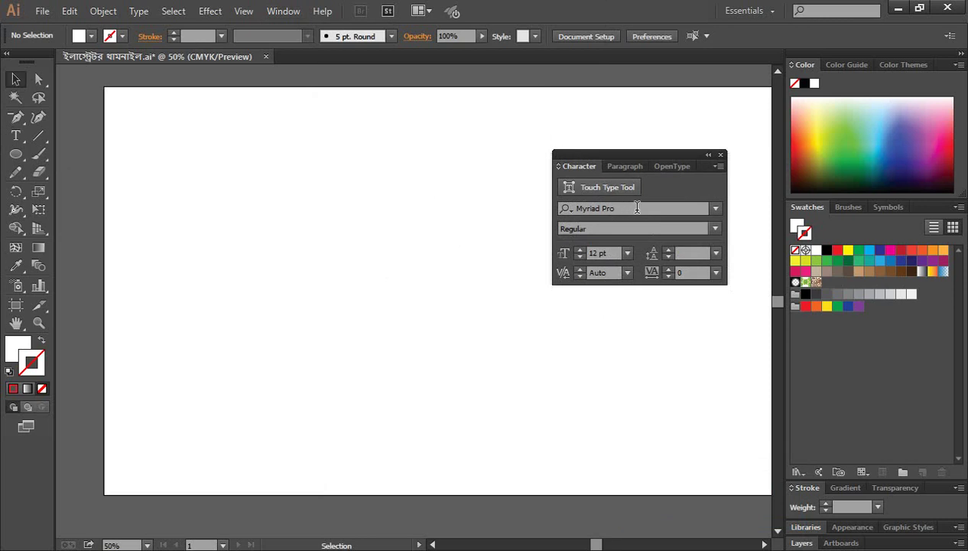
{"action": "left_click", "coordinate": [608, 210]}
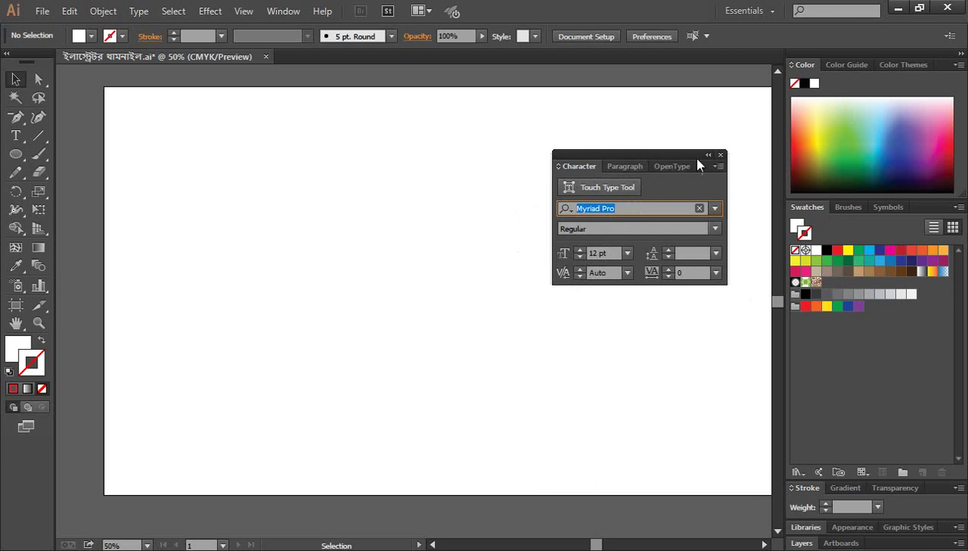
{"action": "left_click", "coordinate": [720, 155]}
{"action": "left_click", "coordinate": [284, 13]}
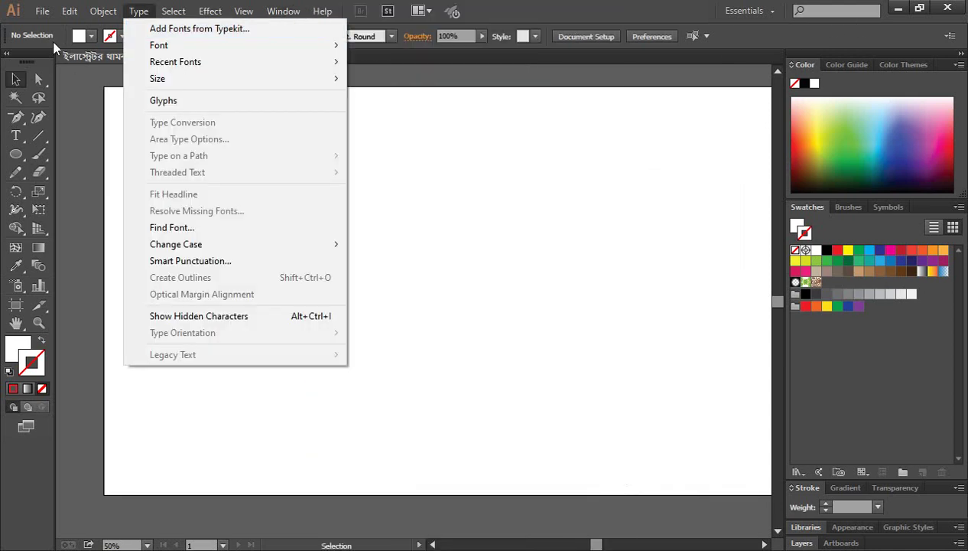
{"action": "mouse_move", "coordinate": [243, 10]}
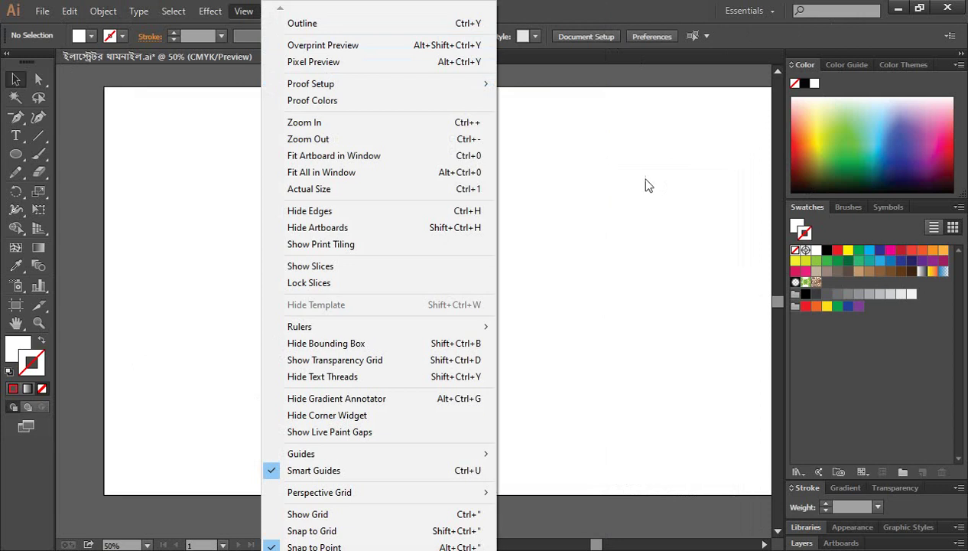
Show the Window > Workspace submenu with Essentials as the active workspace.
{"action": "left_click", "coordinate": [644, 186]}
{"action": "left_click", "coordinate": [281, 10]}
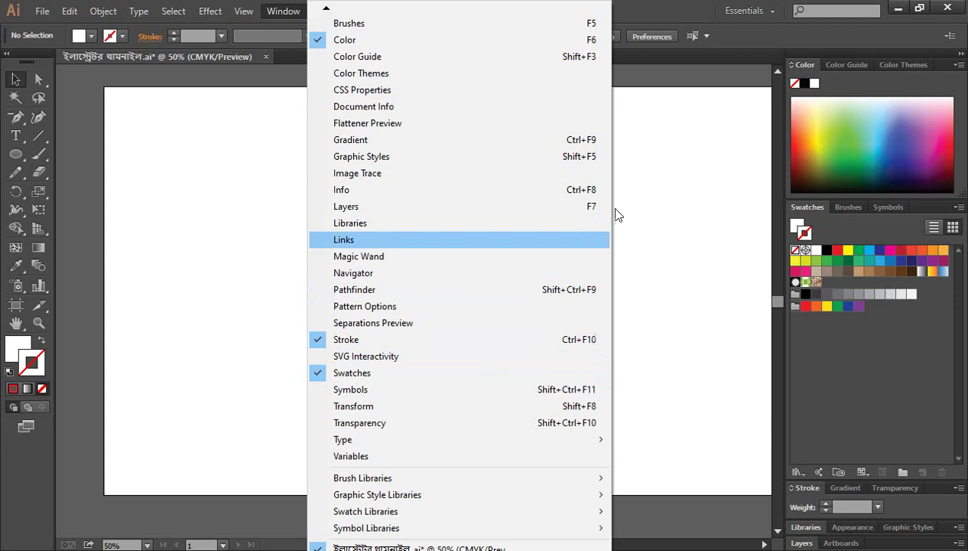
{"action": "left_click", "coordinate": [303, 20]}
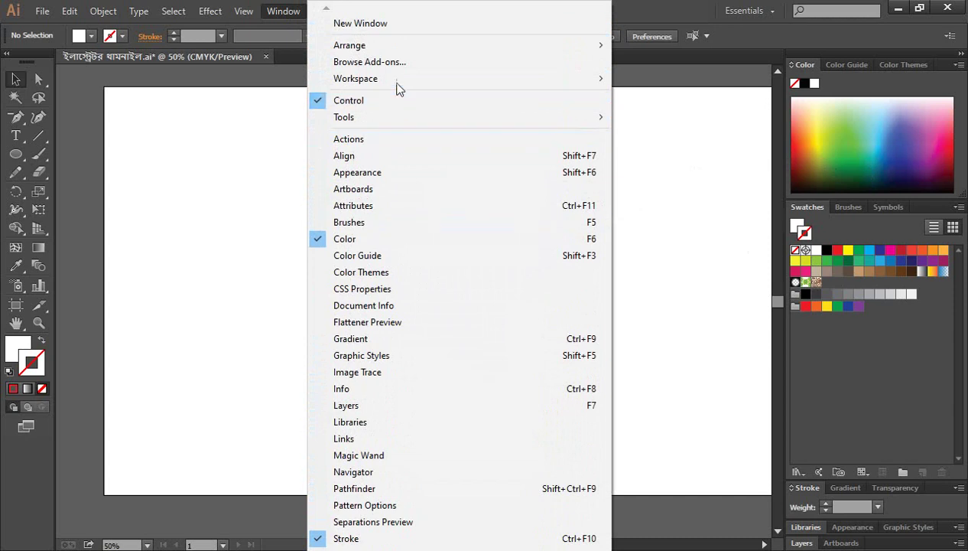
{"action": "mouse_move", "coordinate": [355, 78]}
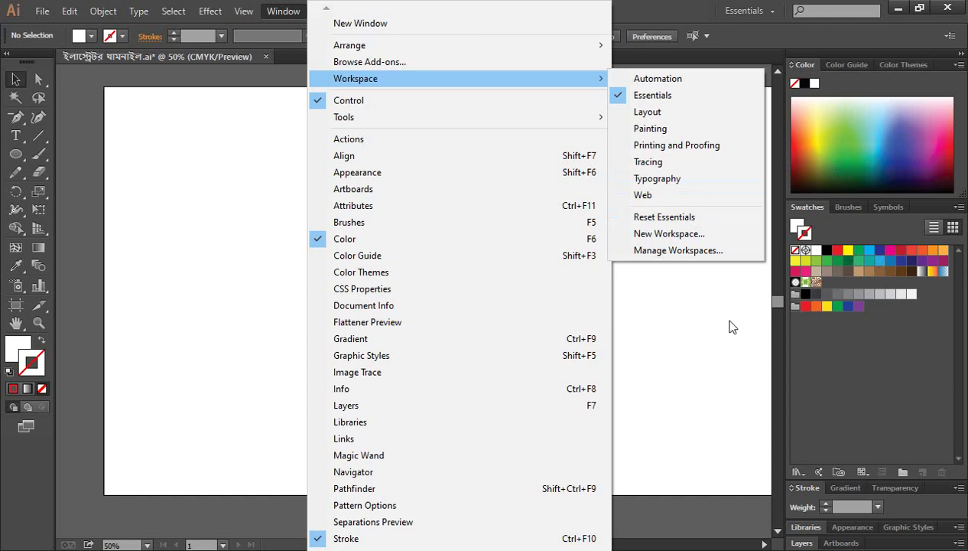
{"action": "left_click", "coordinate": [702, 315]}
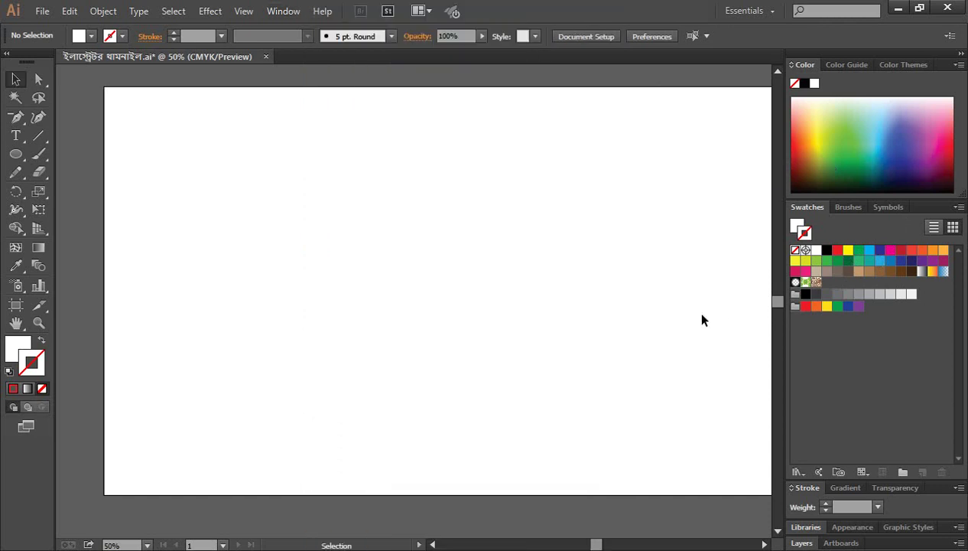
{"action": "left_click", "coordinate": [283, 12]}
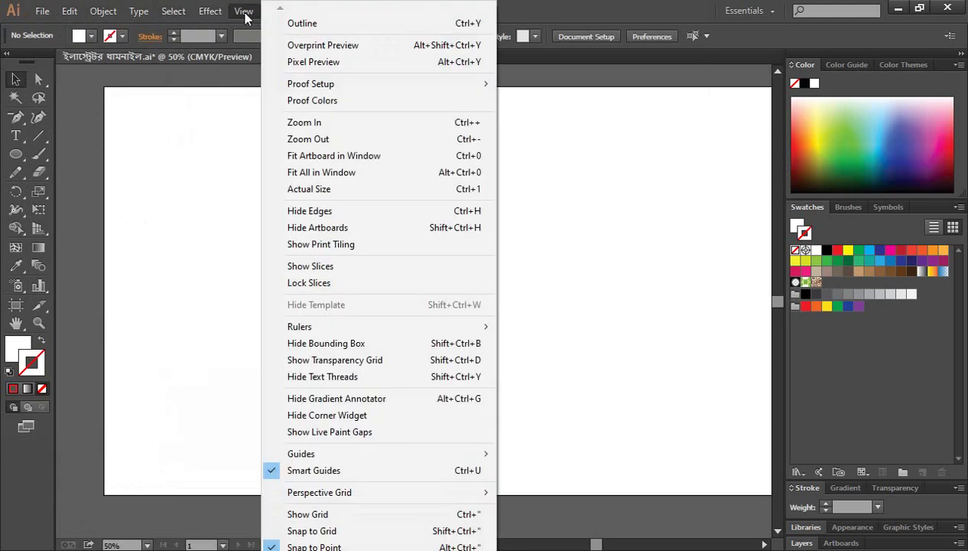
{"action": "left_click", "coordinate": [223, 107]}
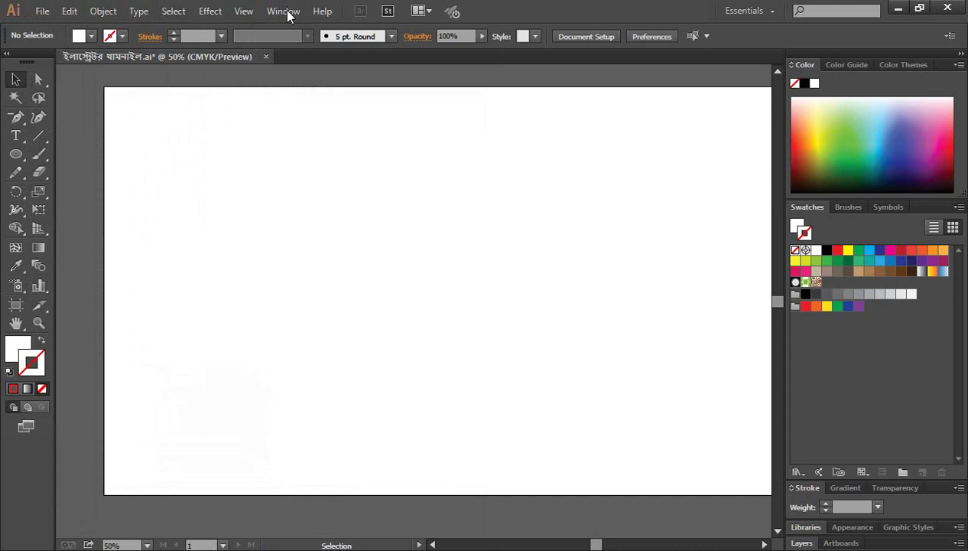
{"action": "left_click", "coordinate": [289, 13]}
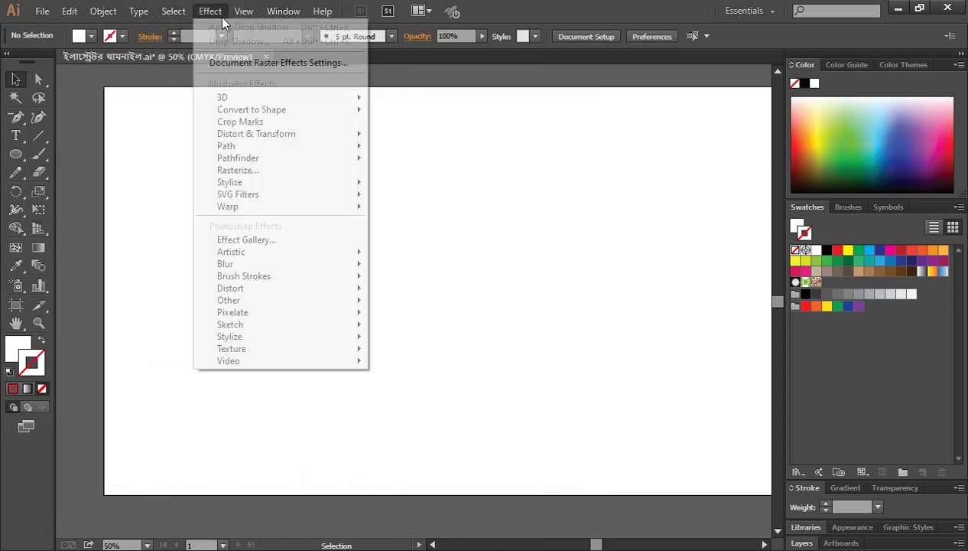
{"action": "left_click", "coordinate": [595, 157]}
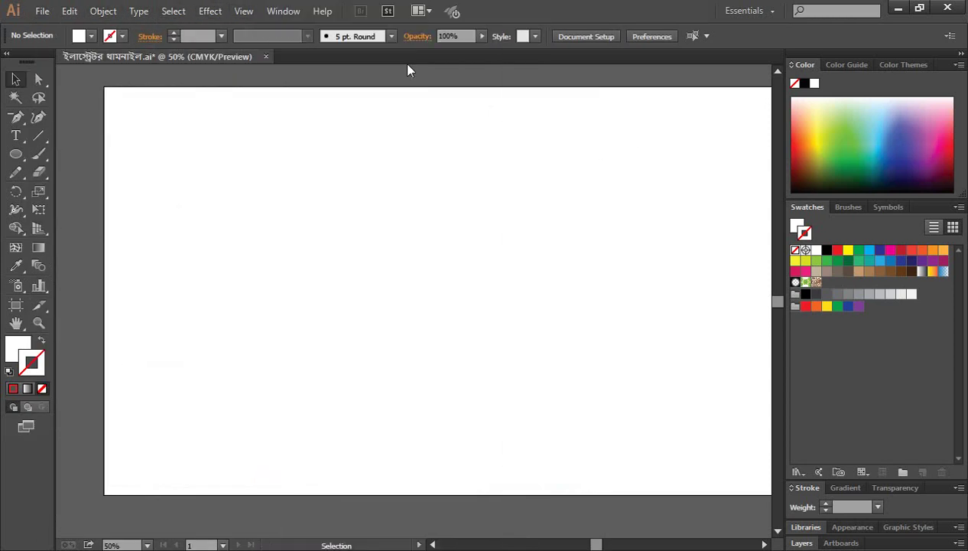
{"action": "left_click", "coordinate": [275, 13]}
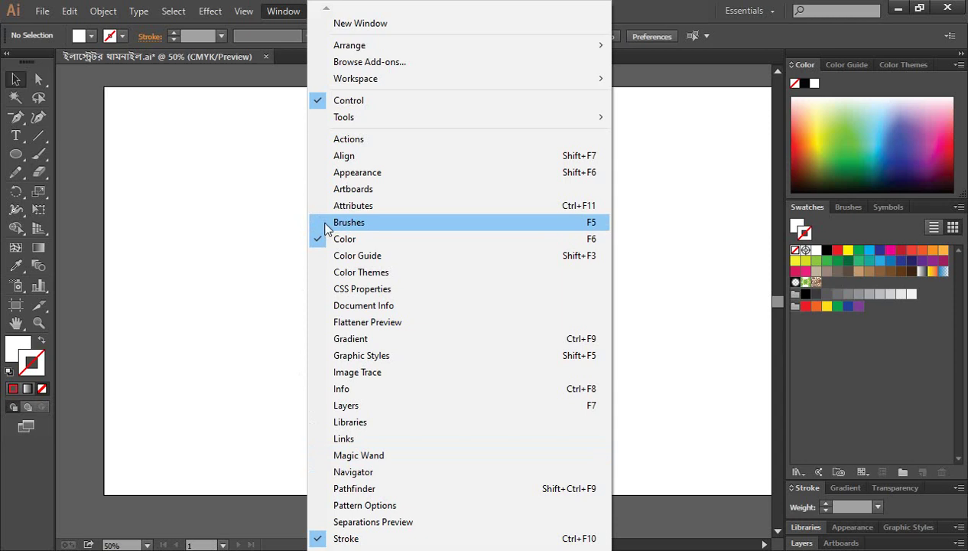
{"action": "left_click", "coordinate": [661, 335]}
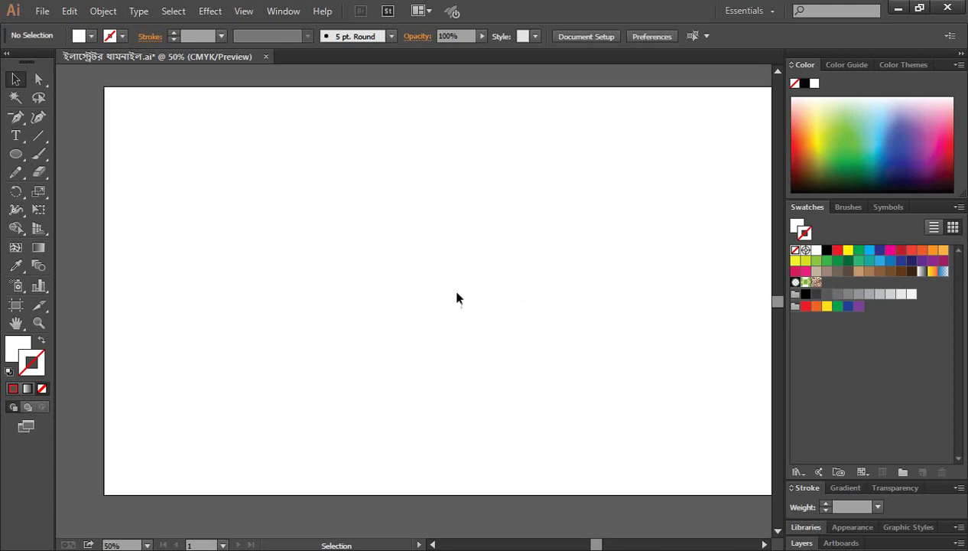
{"action": "scroll", "coordinate": [461, 305], "scroll_direction": "up", "scroll_amount": 1}
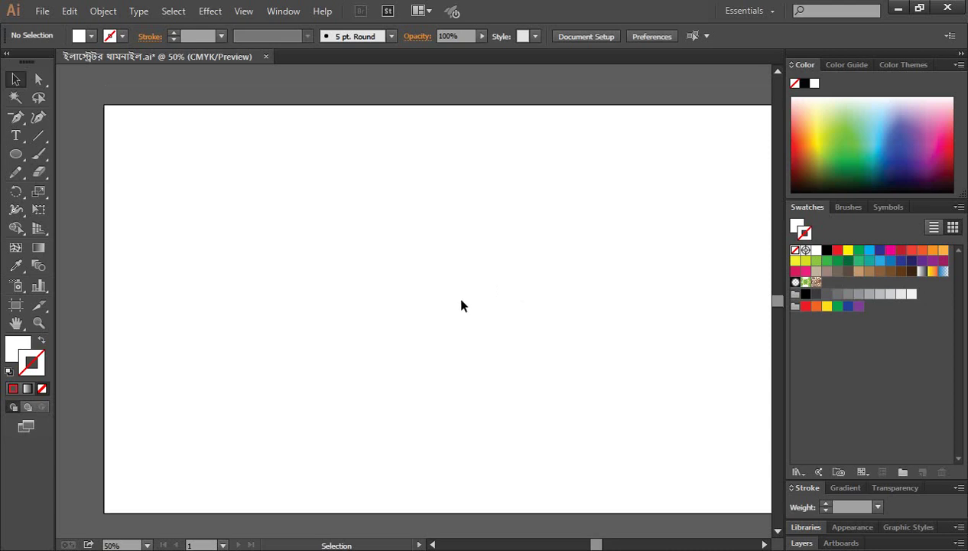
{"action": "left_click", "coordinate": [764, 544]}
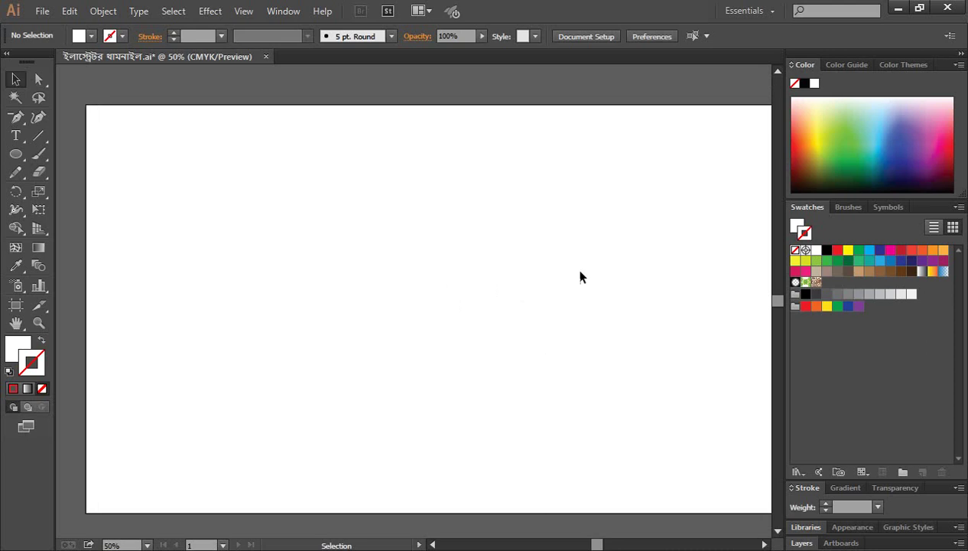